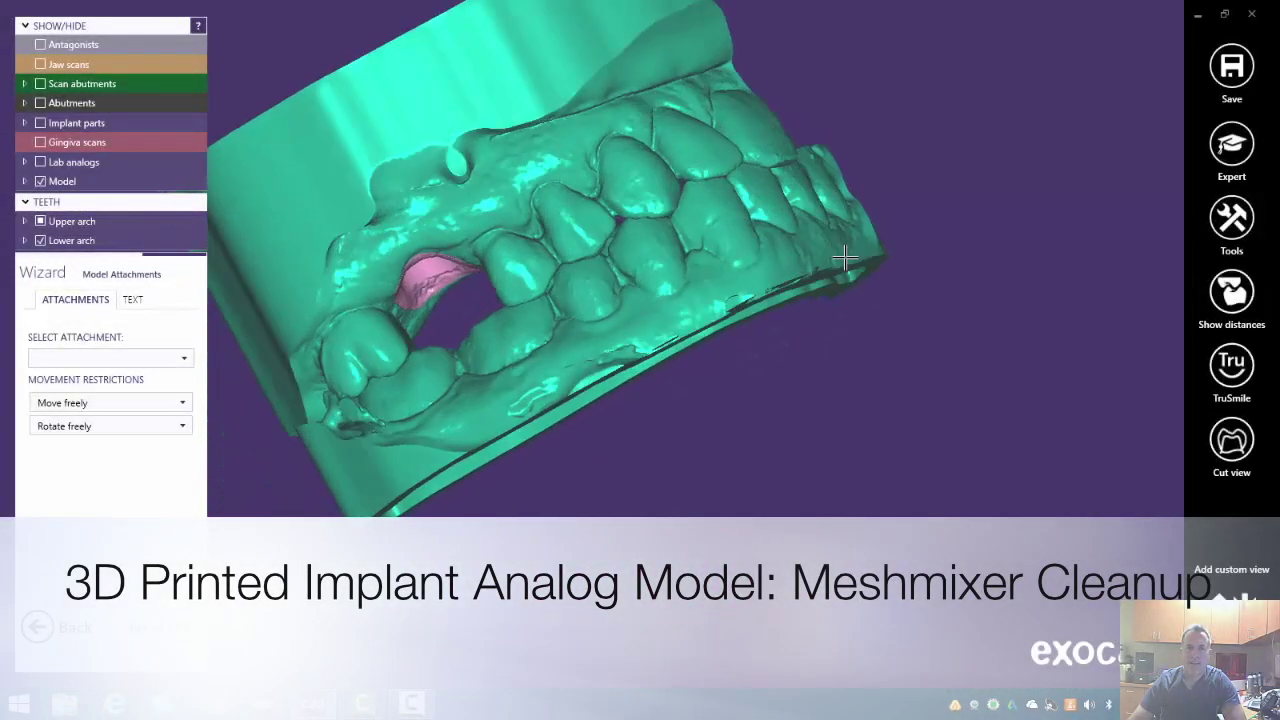
Place an Invent Dental Twister Ball adapter UpperJaw attachment on the back wall of the upper model
middle_click_drag(780, 229, 1020, 262)
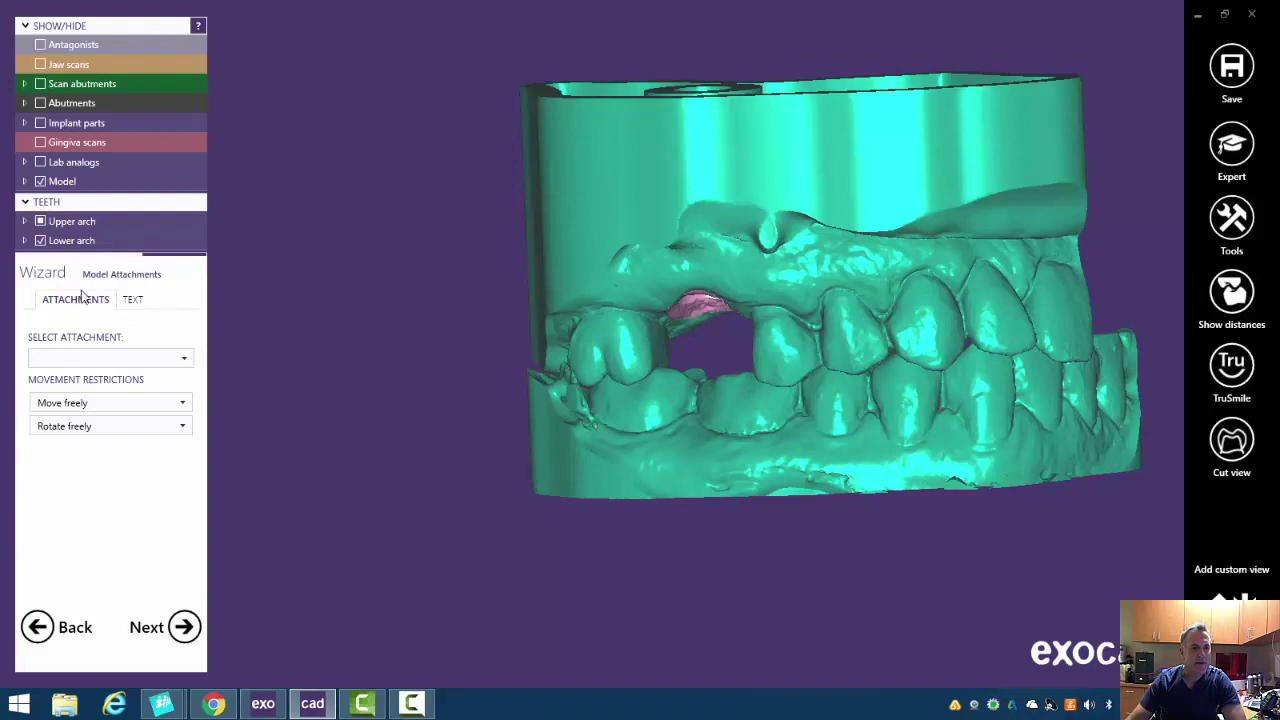
left_click(185, 366)
scroll(188, 460, "down", 1)
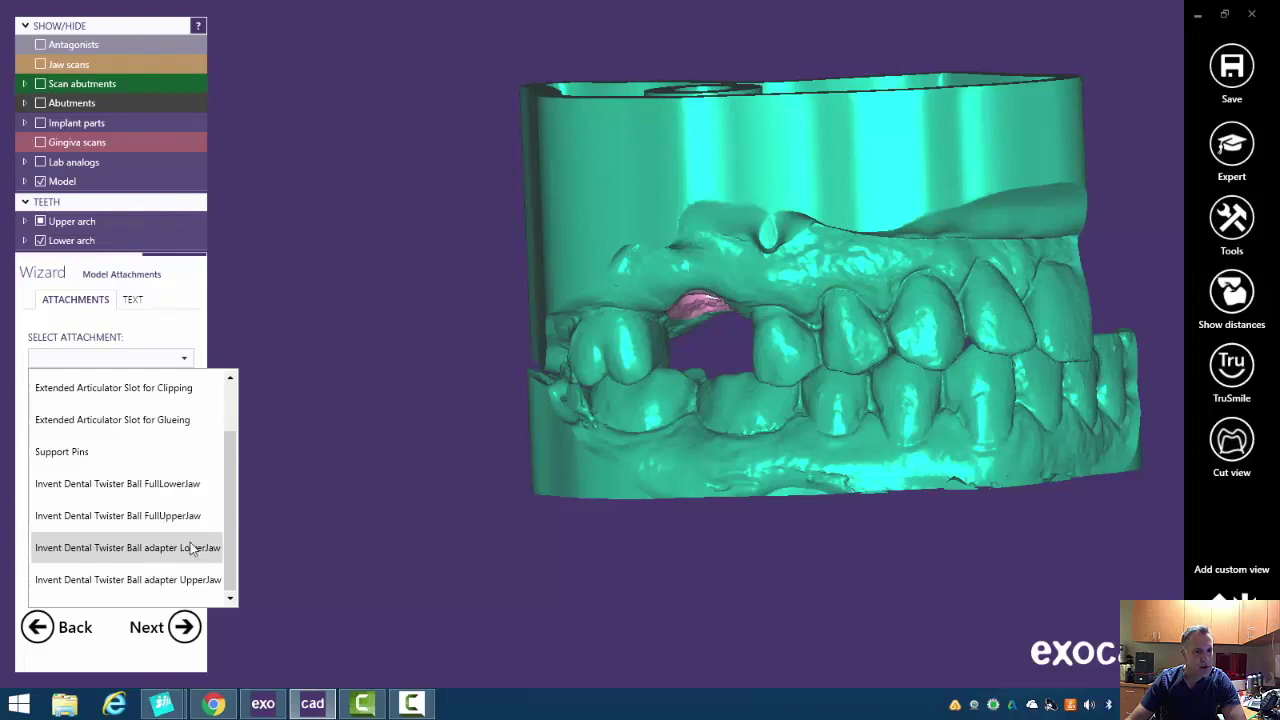
left_click(195, 583)
left_click(537, 166)
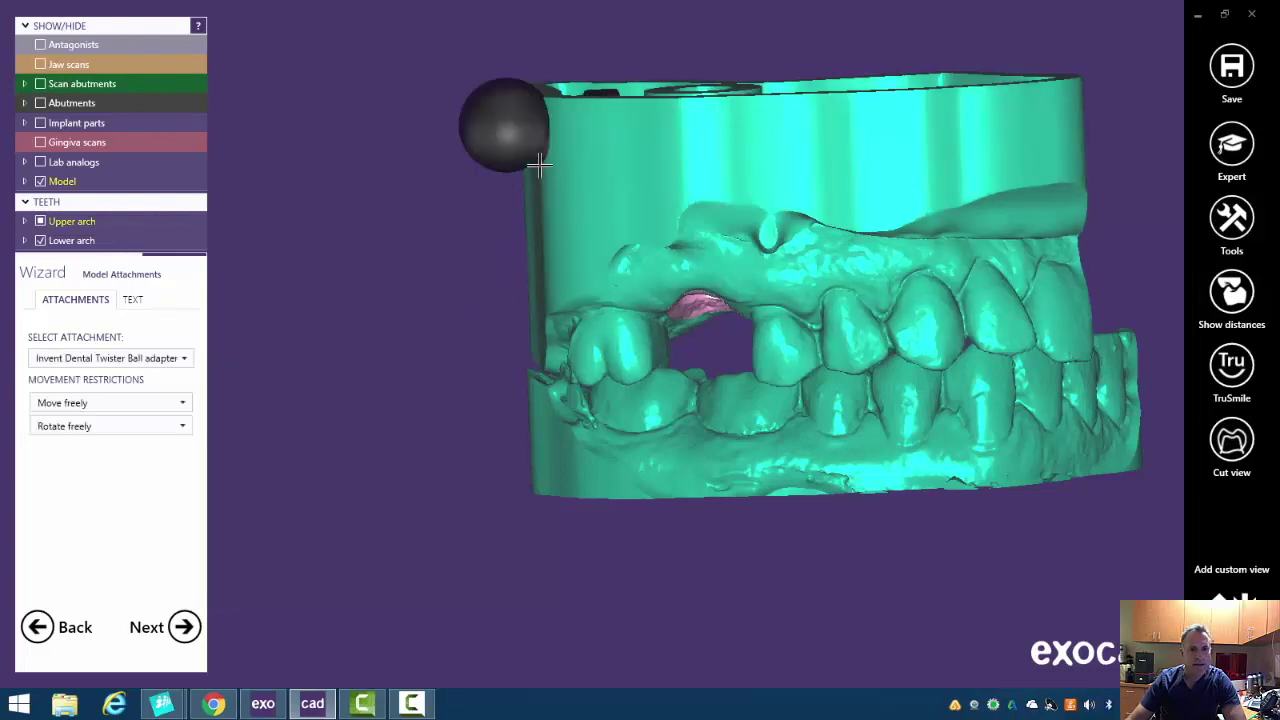
left_click_drag(543, 309, 481, 320)
right_click_drag(717, 449, 717, 450)
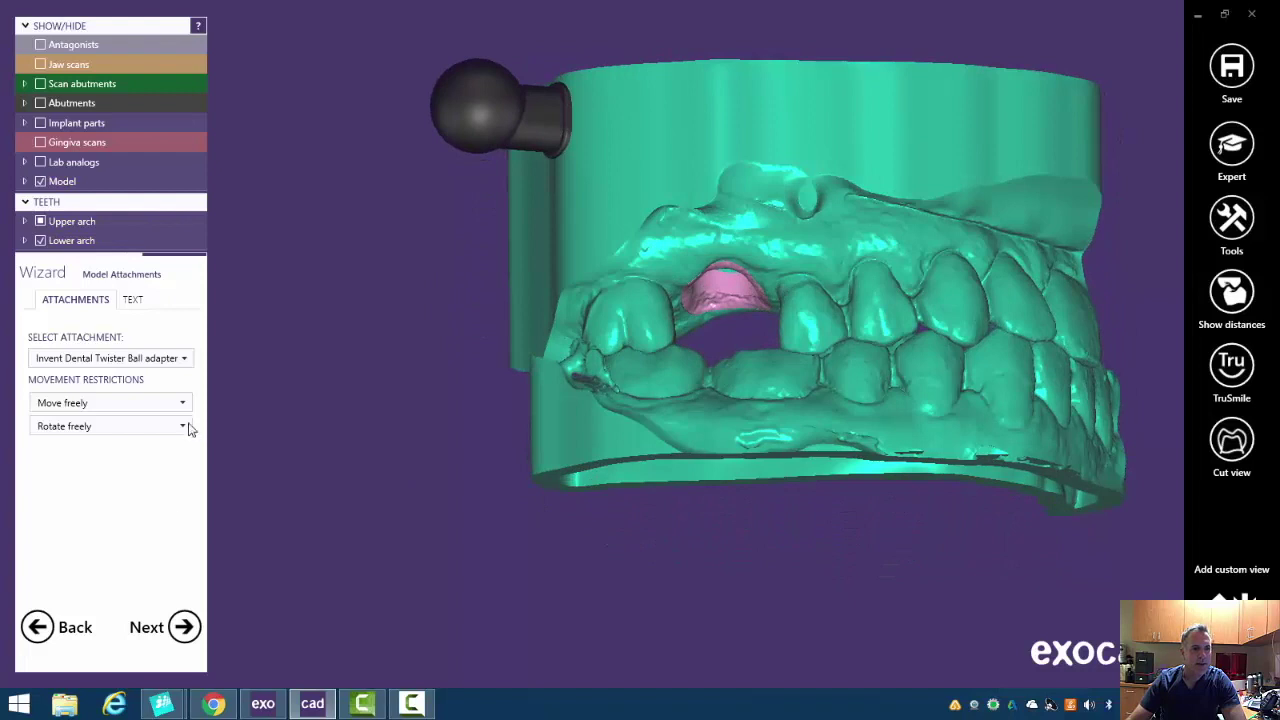
Place an Invent Dental Twister Ball adapter LowerJaw attachment on the back wall of the lower model
left_click(184, 362)
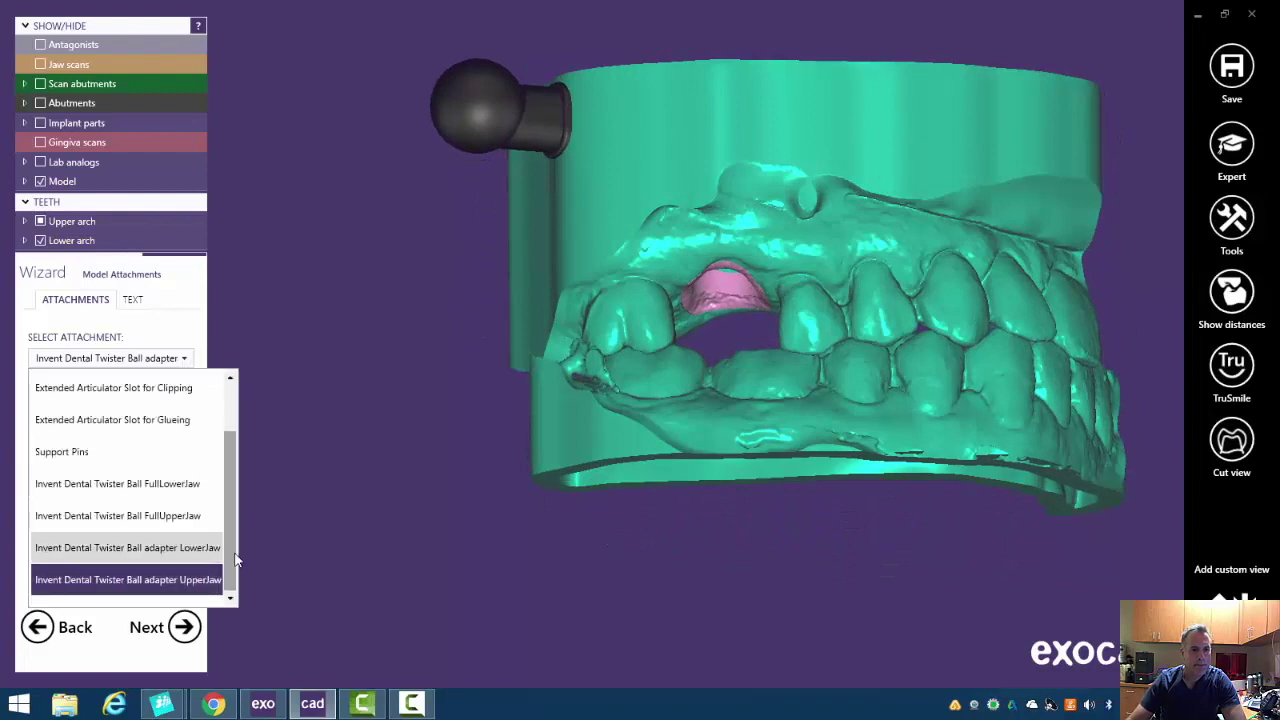
left_click(183, 548)
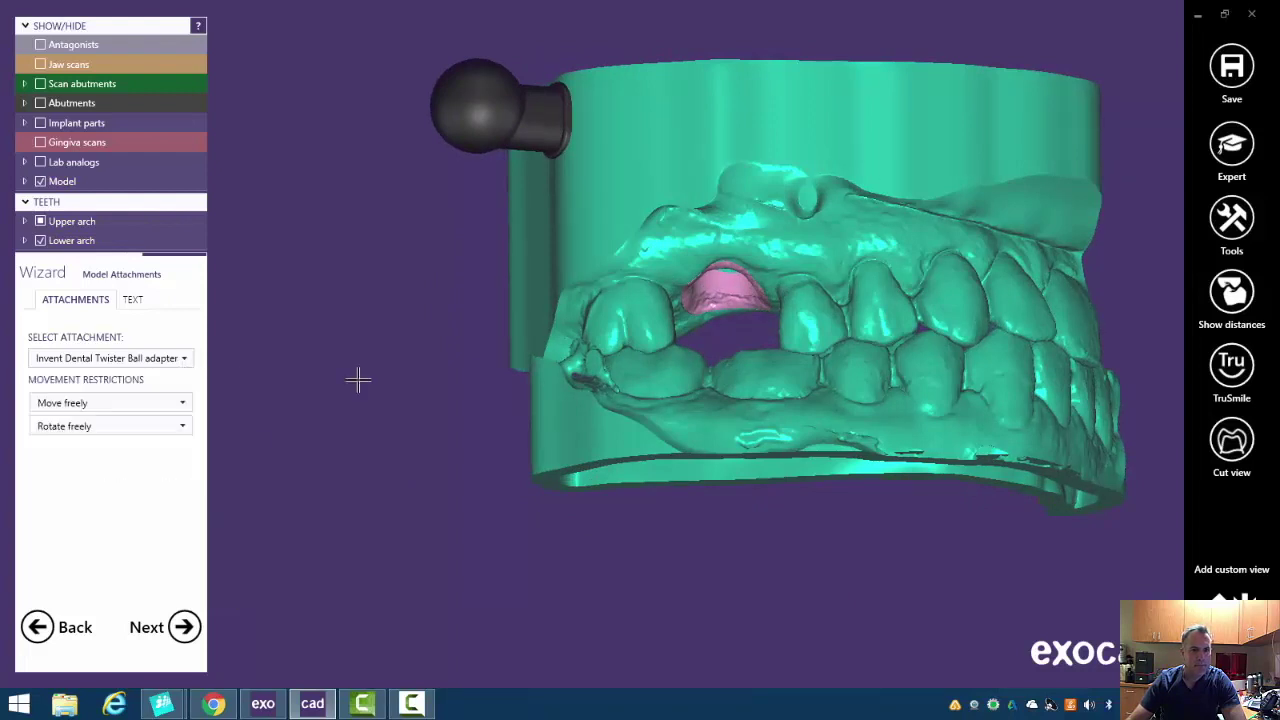
left_click(543, 425)
Reposition both ball adapters on the back walls so they line up and sit fully on their models
right_click_drag(634, 402, 597, 611)
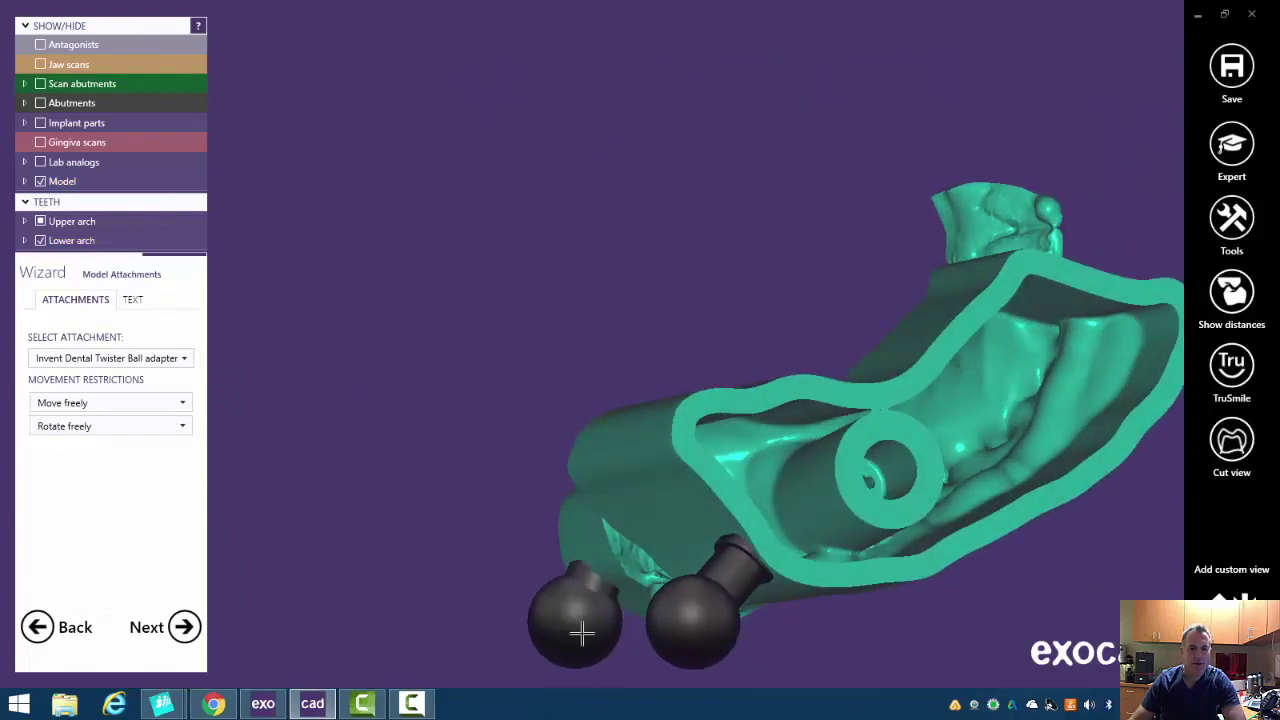
left_click_drag(582, 632, 540, 612)
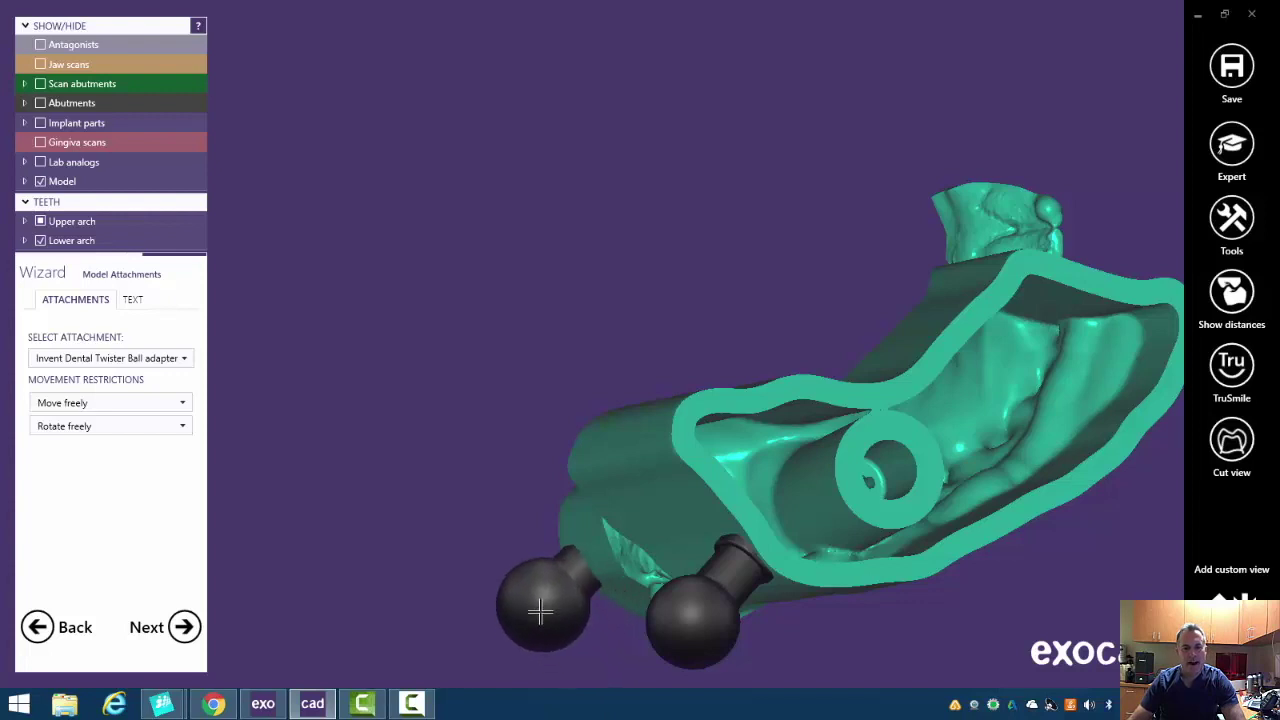
left_click_drag(690, 622, 633, 562)
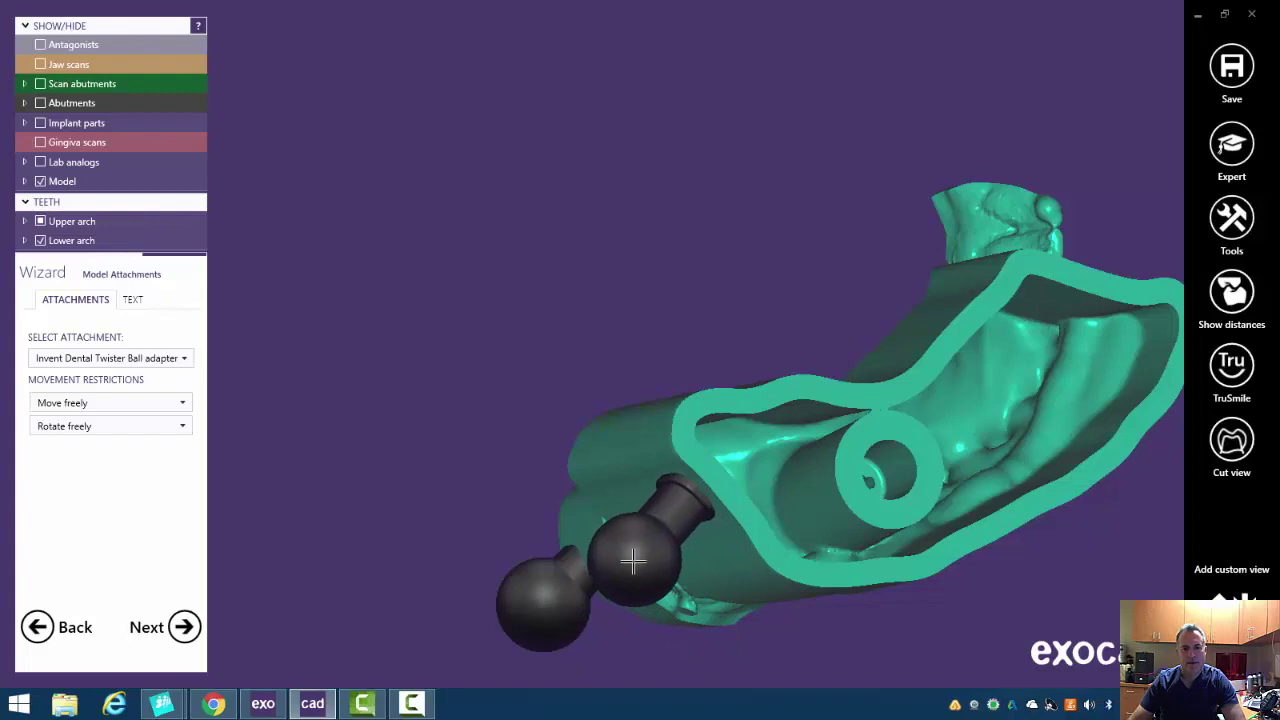
mouse_move(780, 650)
right_mouse_down()
mouse_move(777, 617)
mouse_move(784, 632)
right_mouse_up()
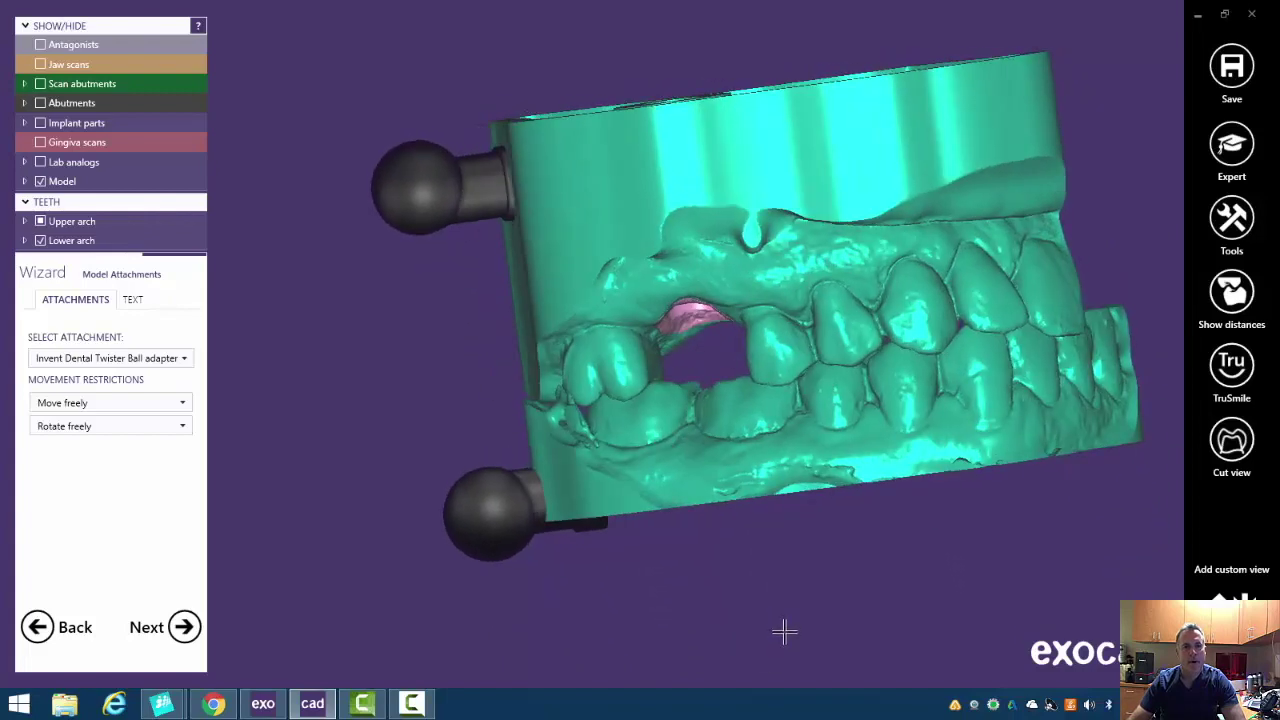
left_click_drag(494, 541, 492, 517)
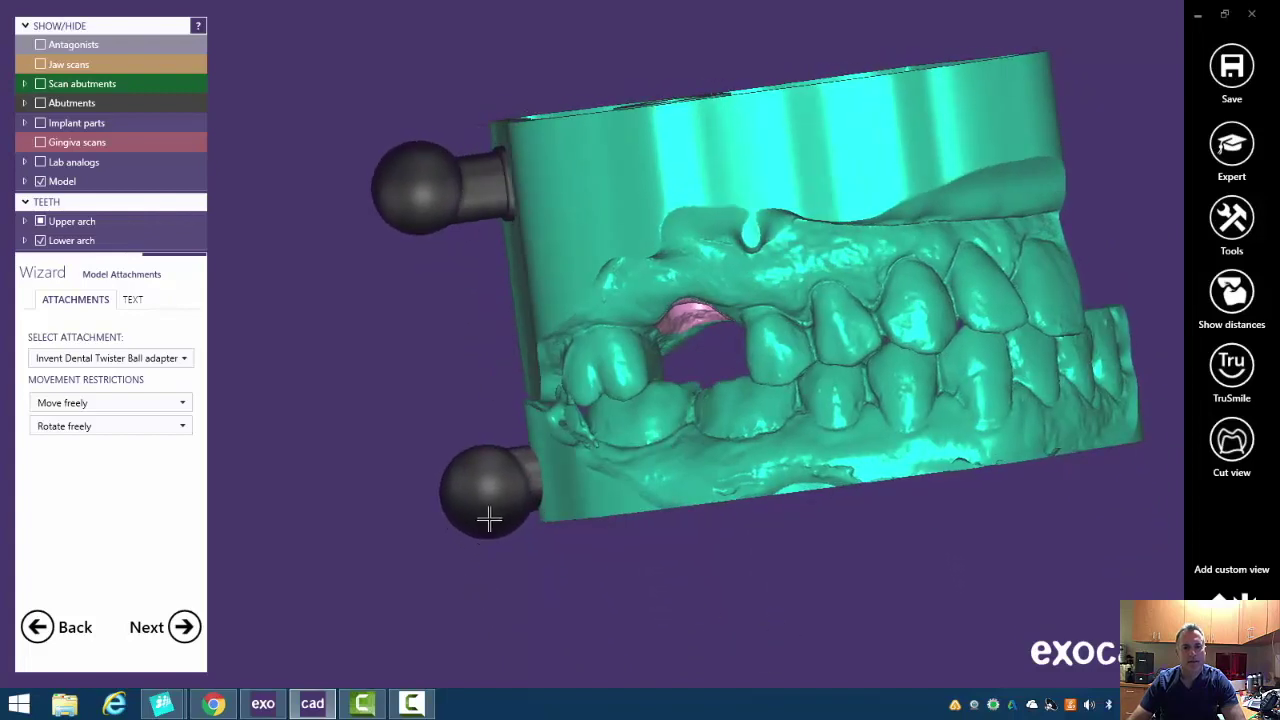
right_click_drag(572, 615, 624, 614)
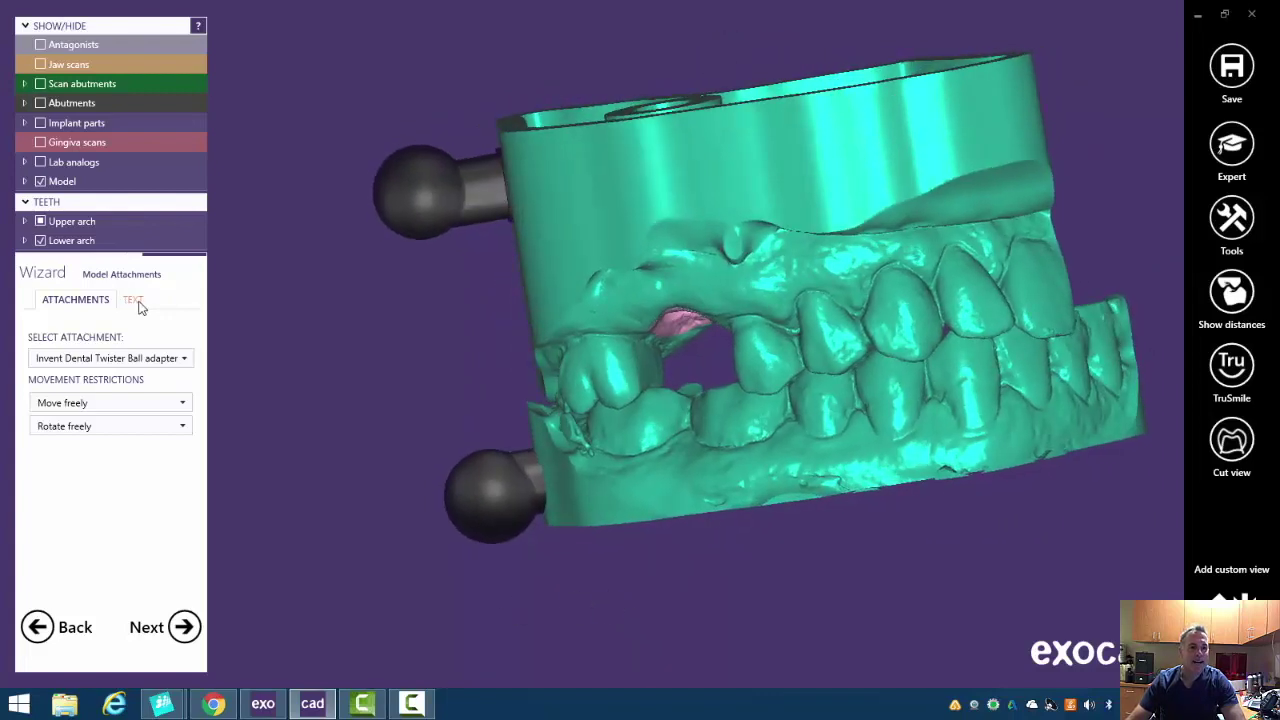
Add a text label with the person's first name and "is cool AF", and position it on the side wall of the upper model
left_click(132, 300)
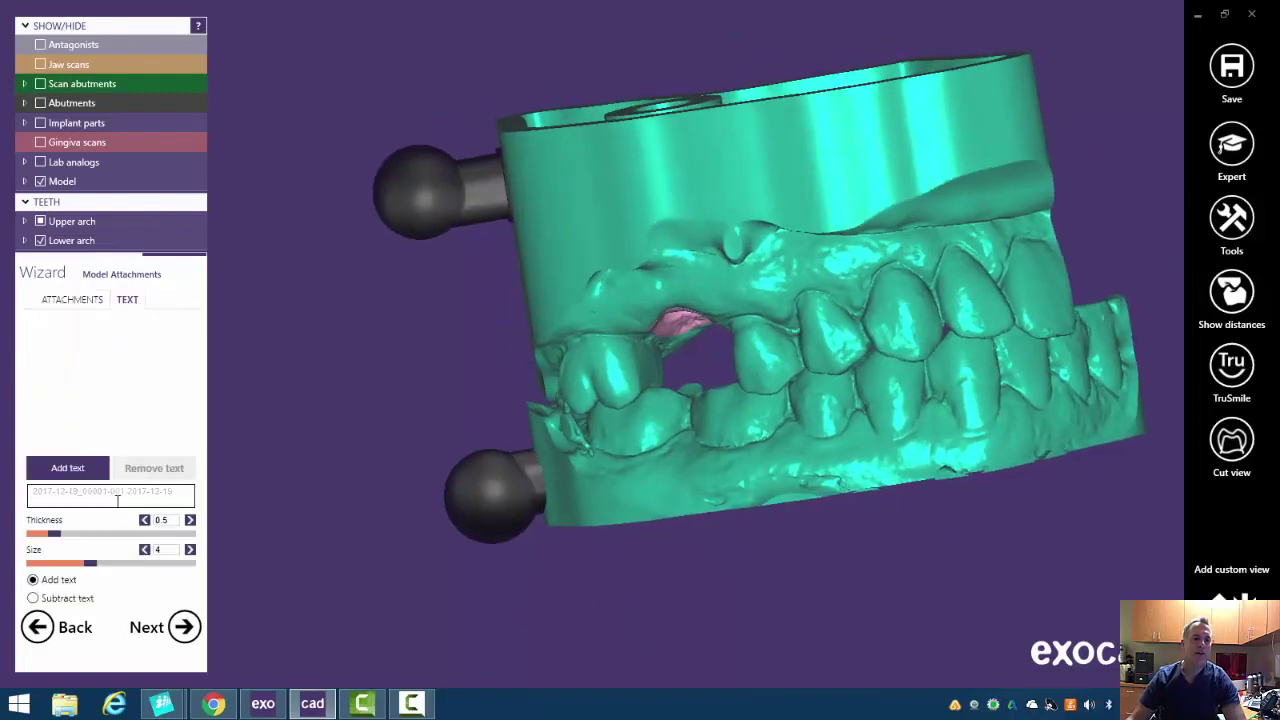
left_click(151, 495)
type("August is cool AF")
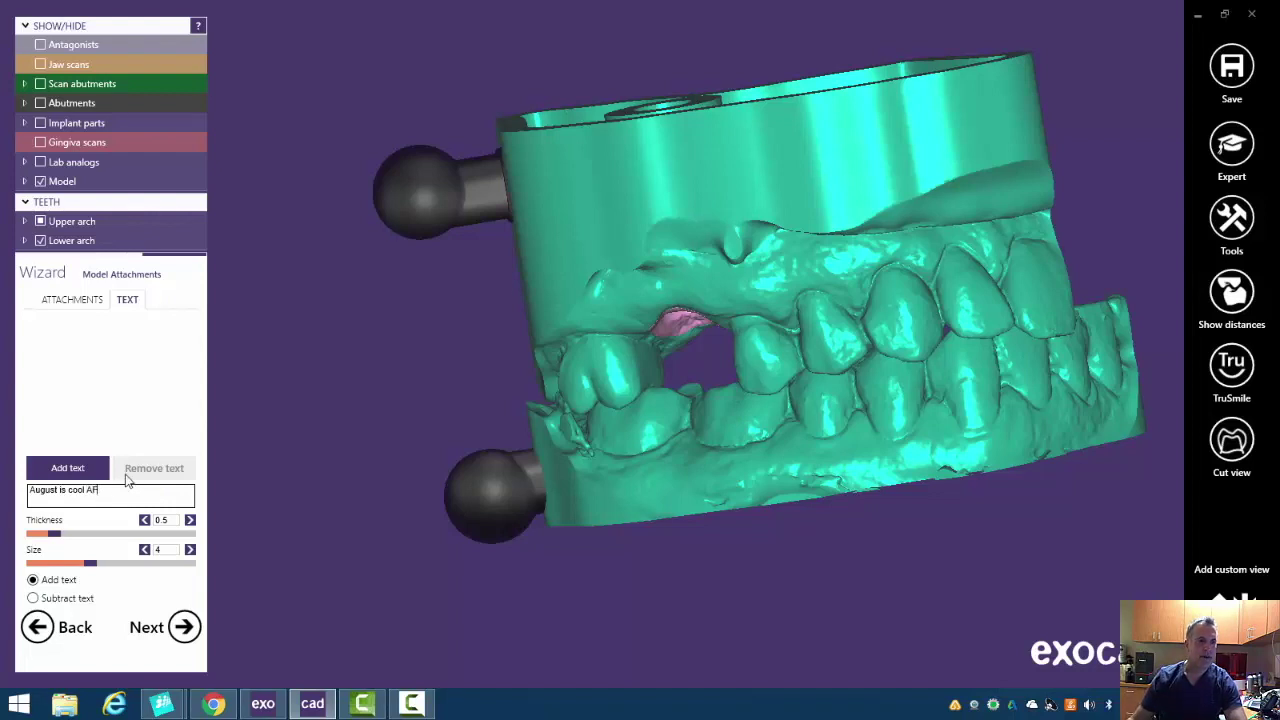
left_click(40, 471)
left_click(600, 170)
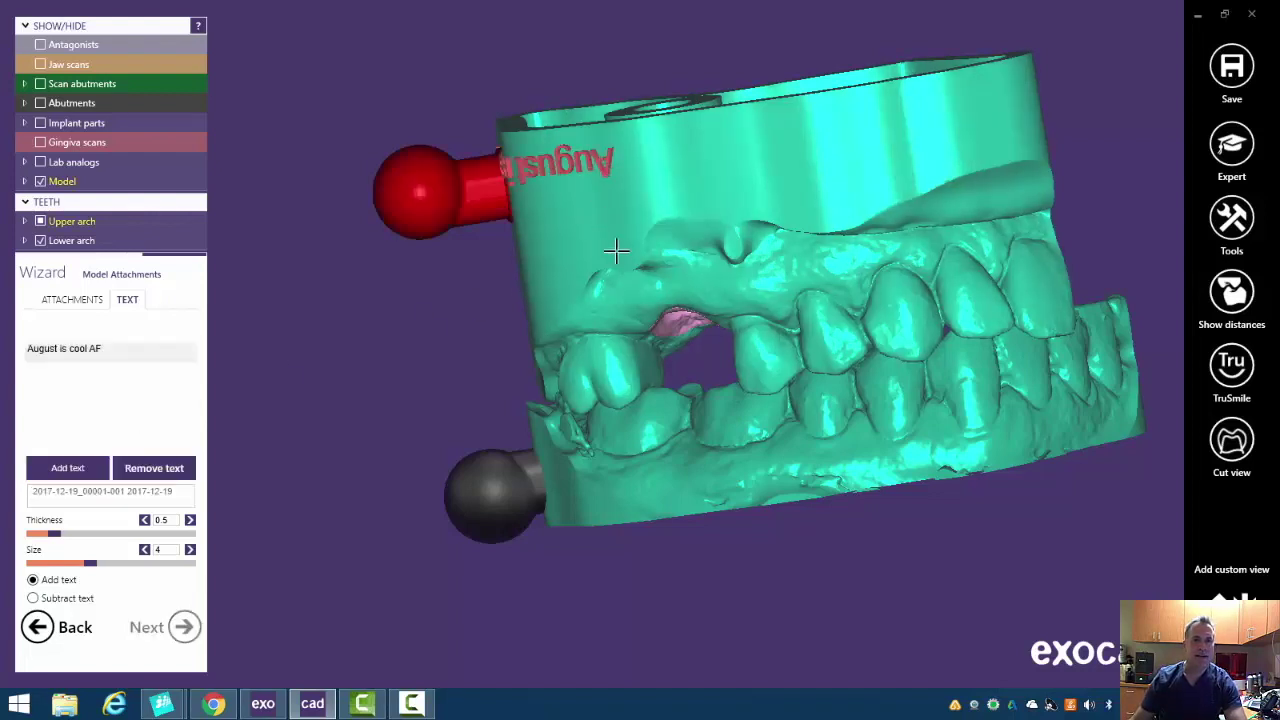
right_click_drag(643, 251, 641, 183)
left_click_drag(643, 162, 894, 146)
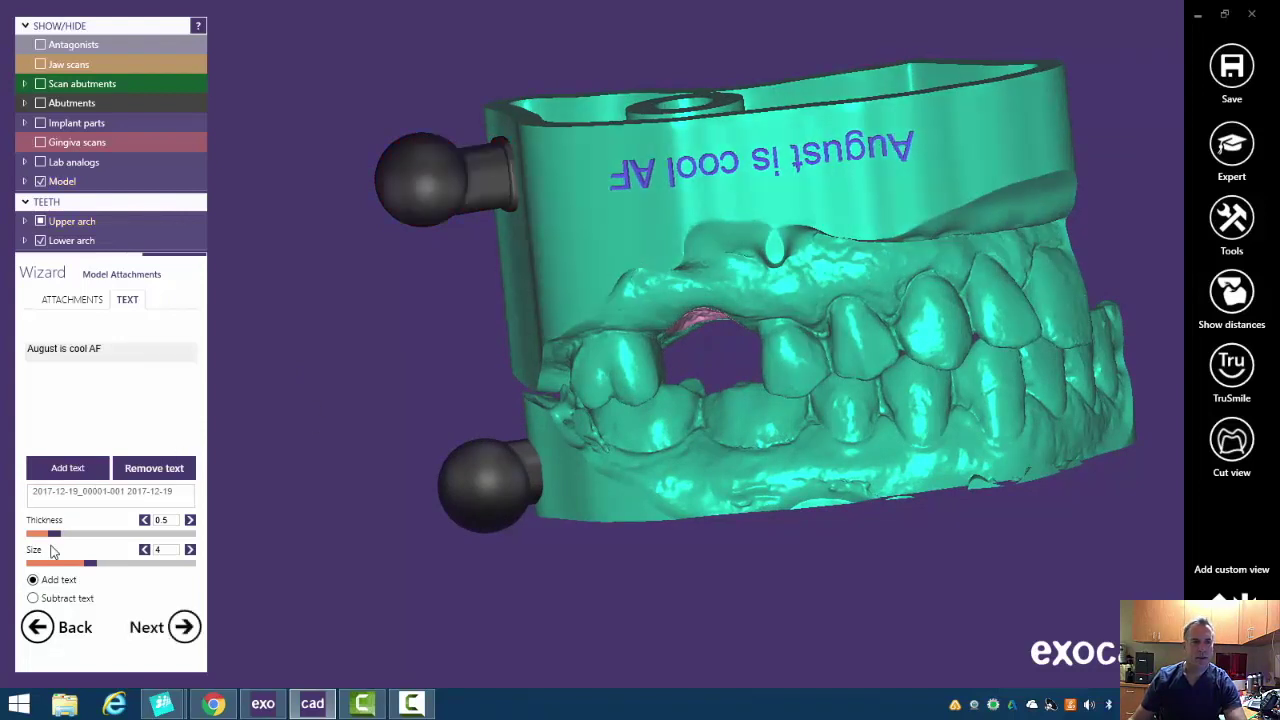
Change the label to subtracted text and set its thickness to 0.86
left_click_drag(56, 532, 154, 532)
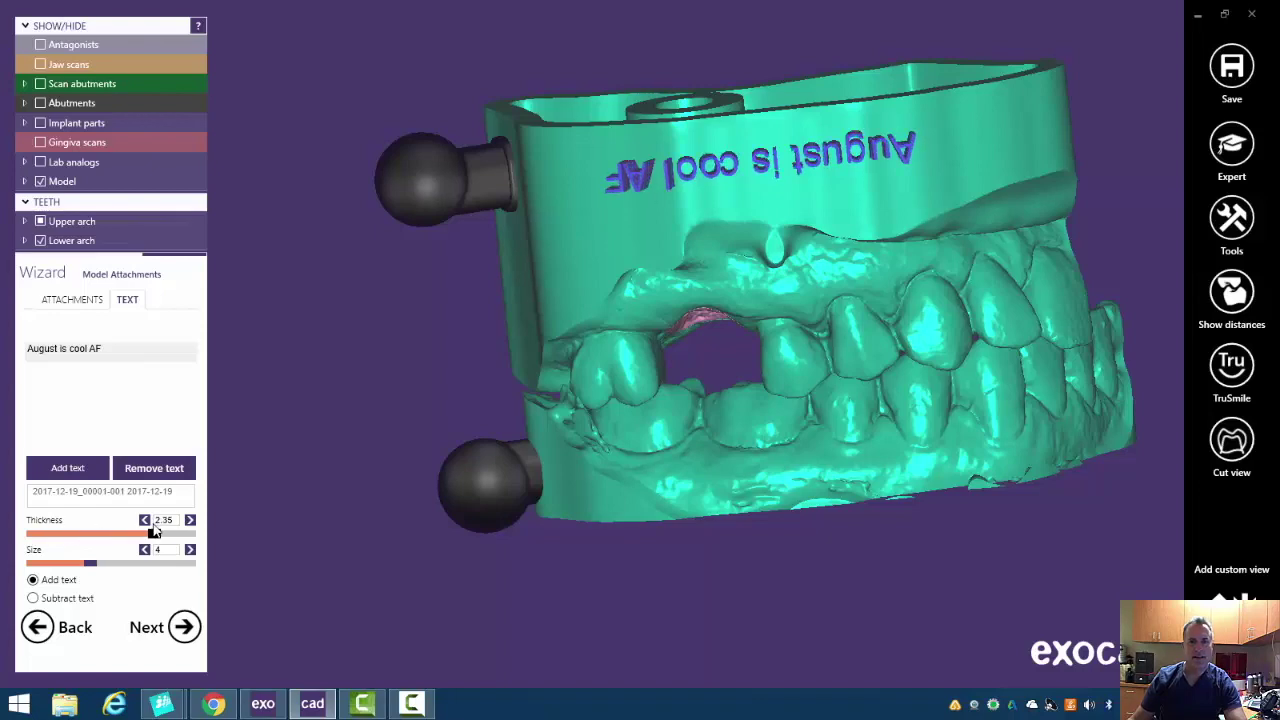
right_click_drag(1065, 390, 1008, 383)
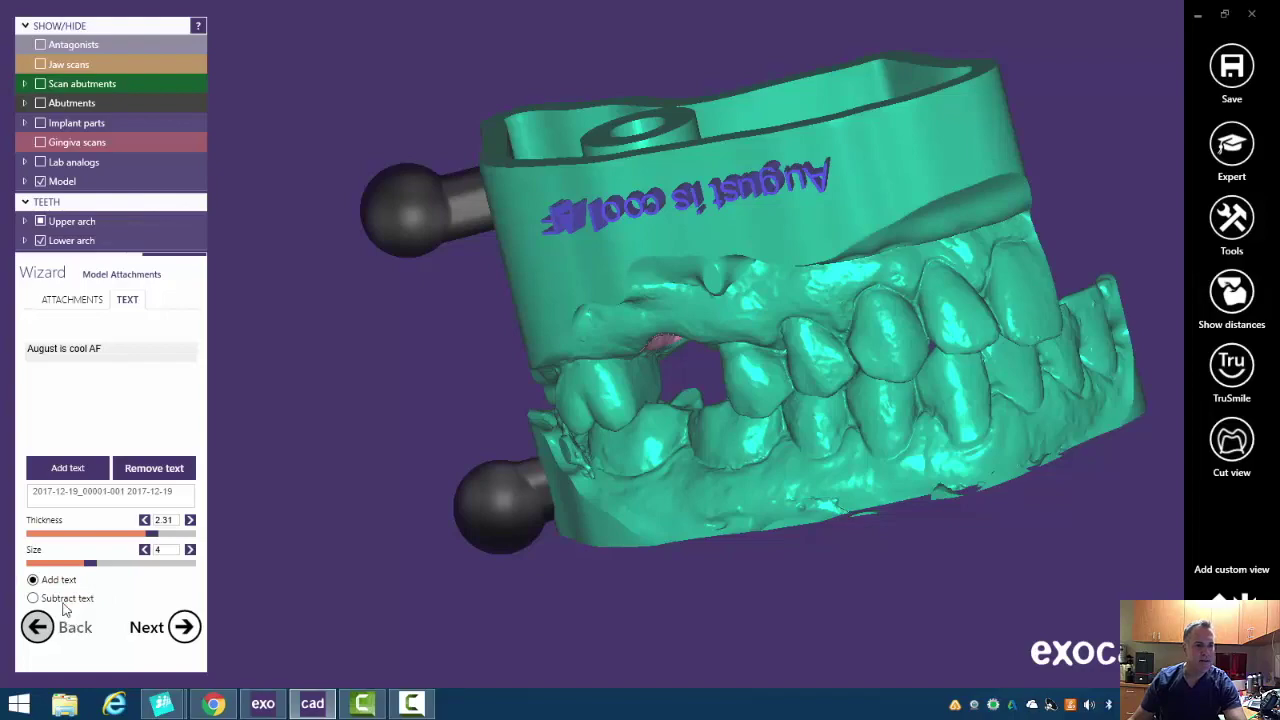
left_click(33, 598)
right_click_drag(757, 300, 754, 298)
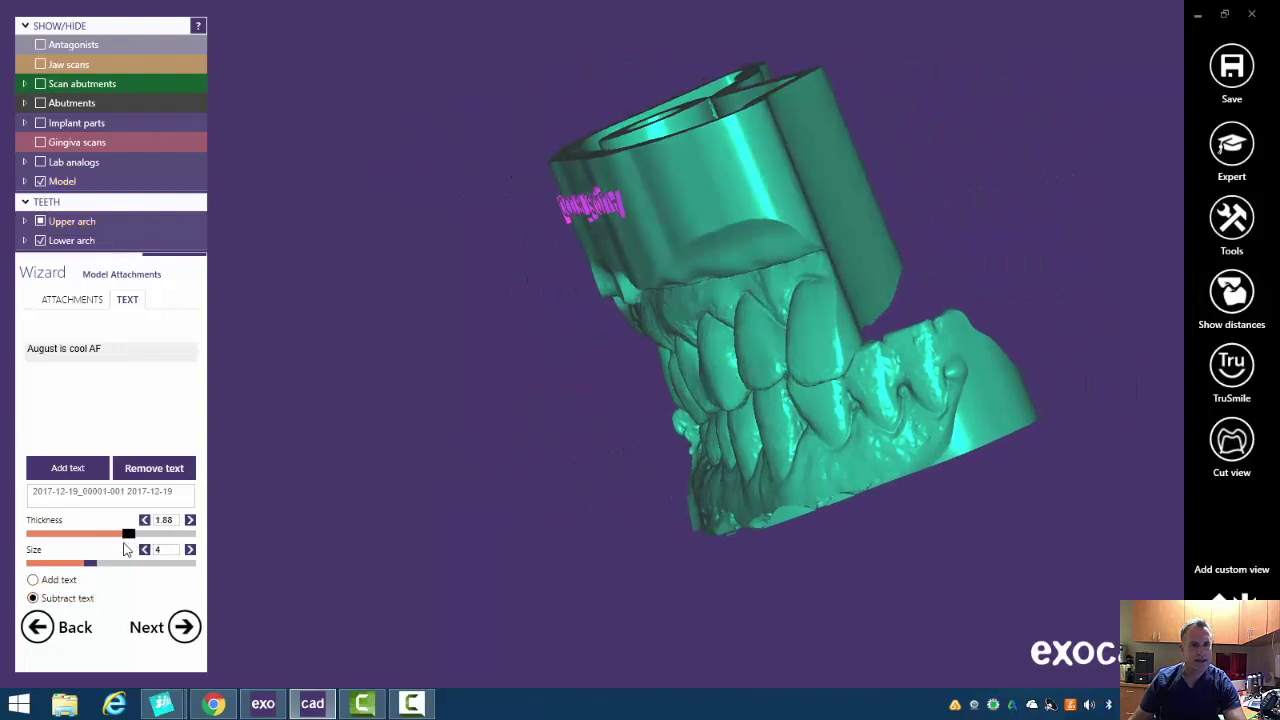
right_click_drag(616, 550, 612, 543)
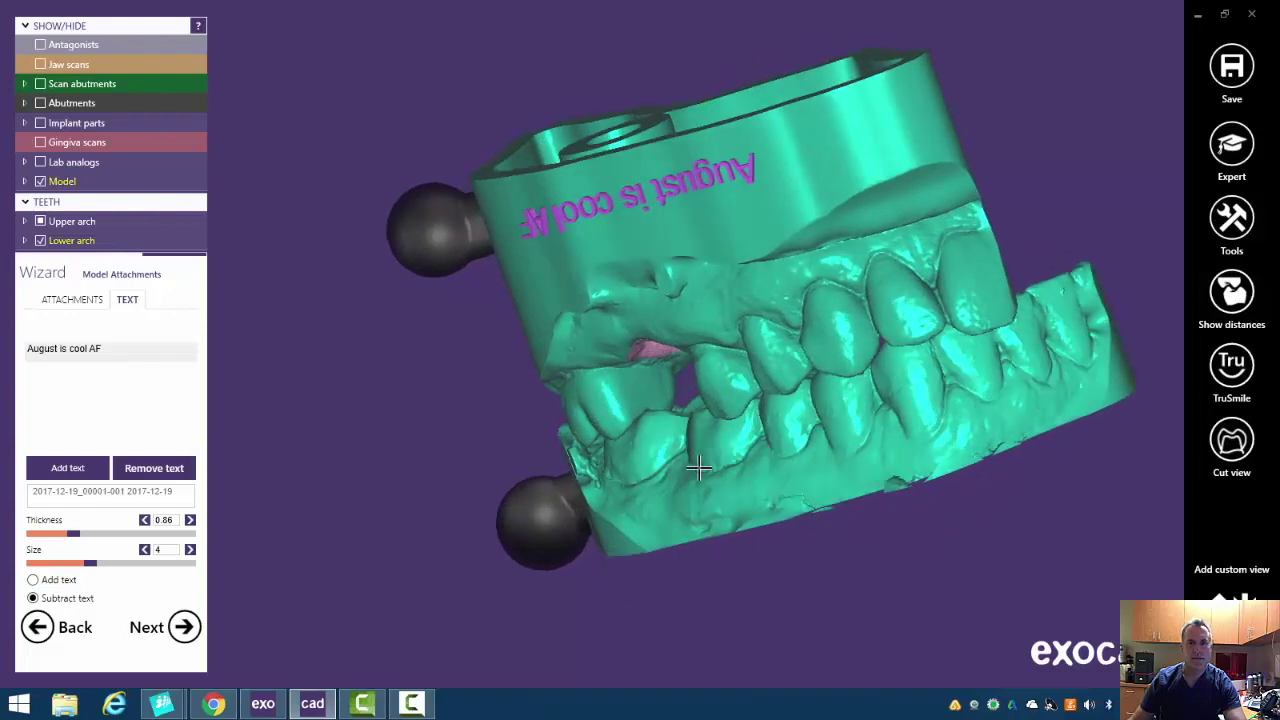
right_click_drag(698, 467, 698, 468)
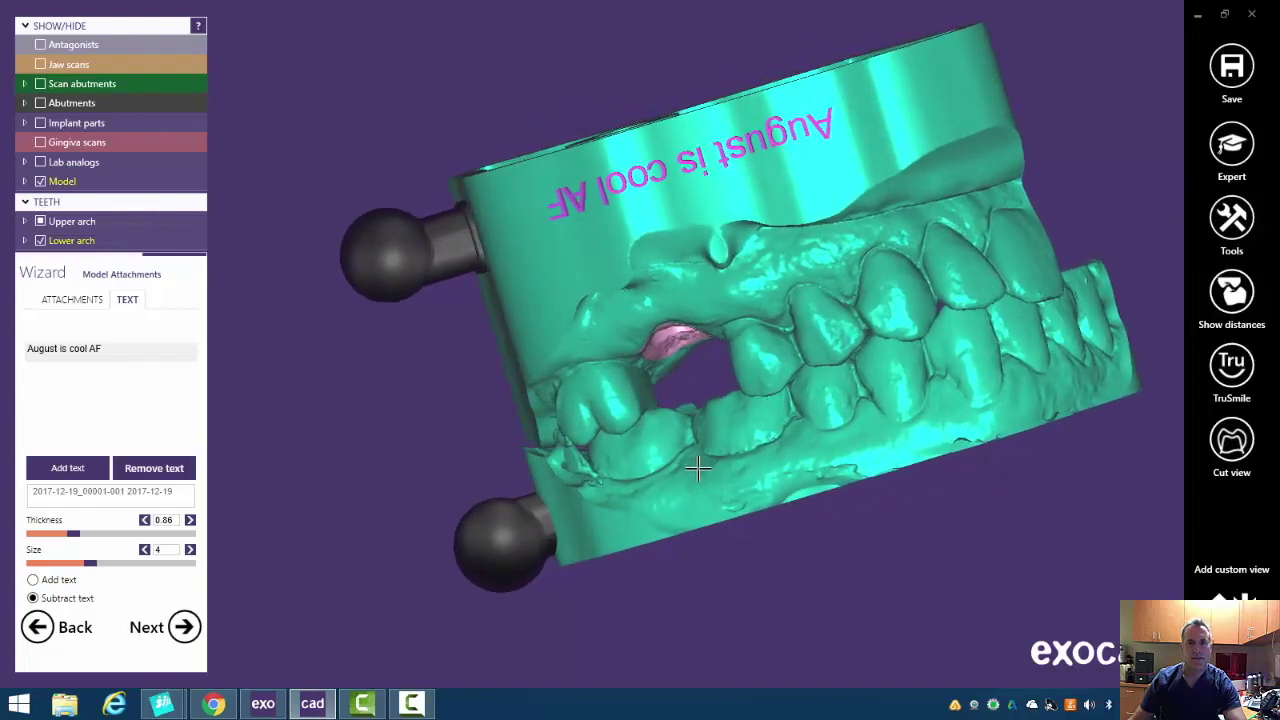
Apply the attachments and text, and finish the Model Creator with "I'm done", saving the scene in the project directory
left_click(184, 628)
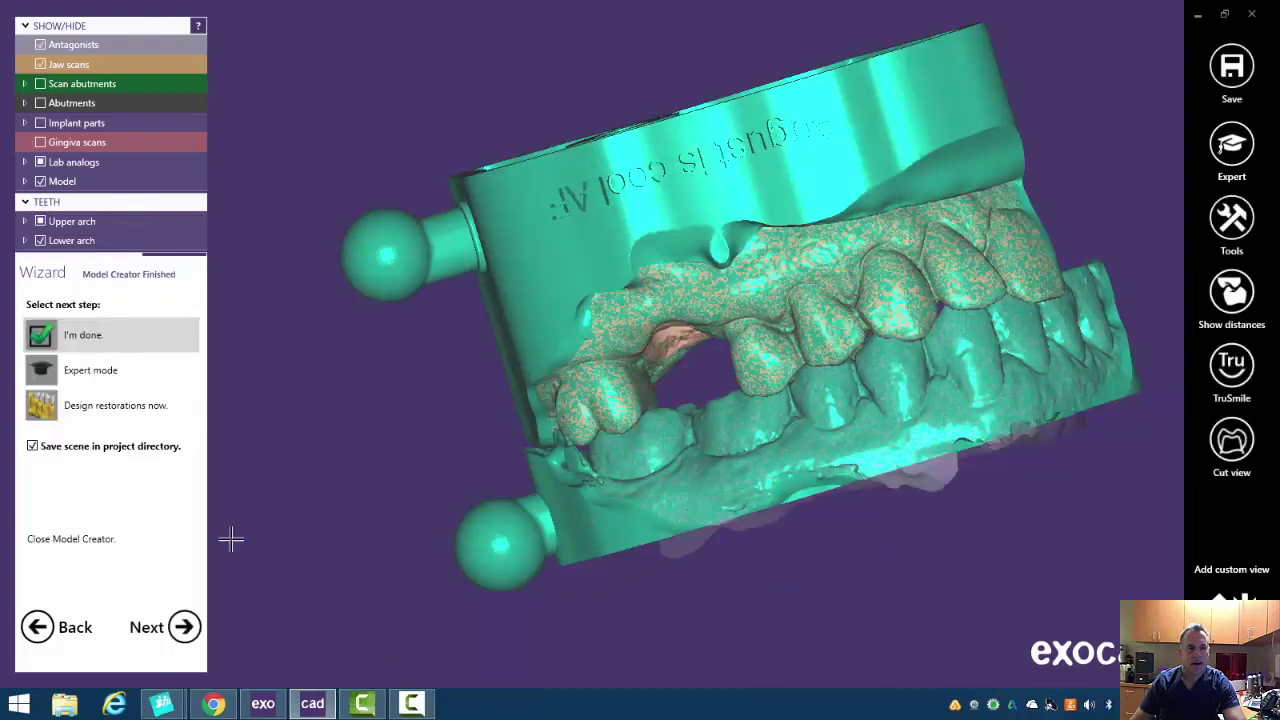
right_click_drag(710, 583, 703, 583)
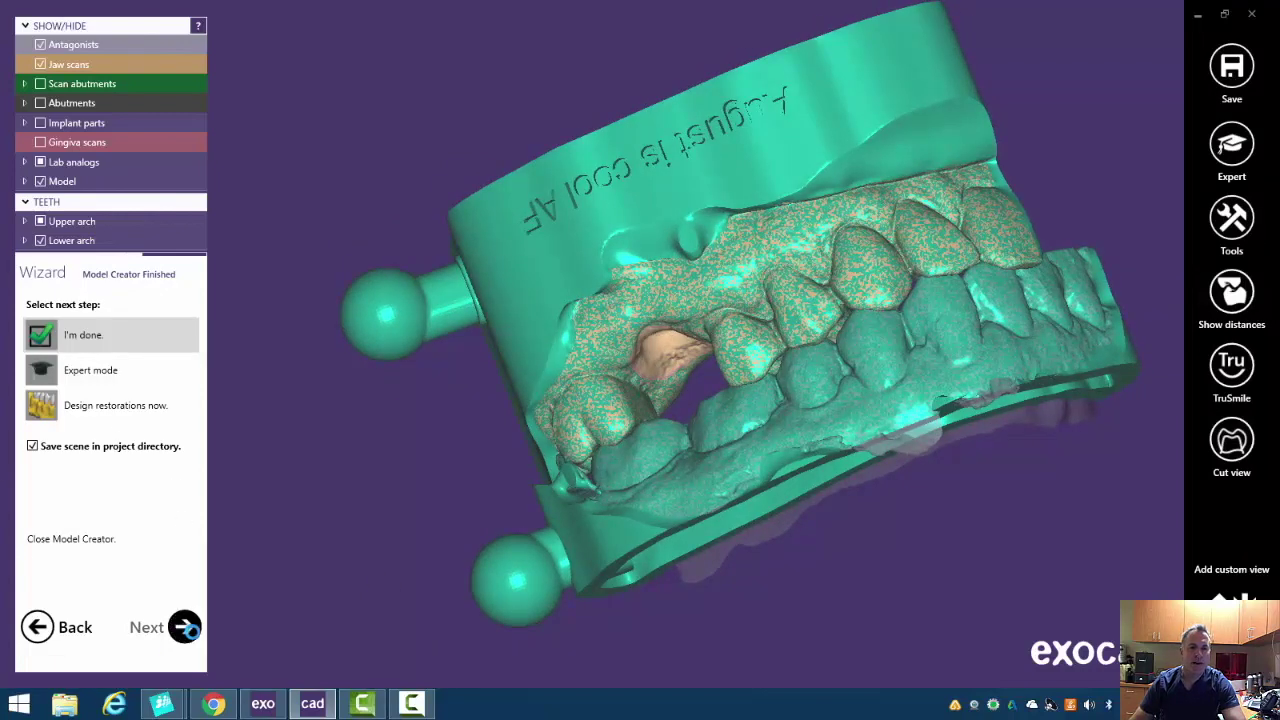
left_click(184, 627)
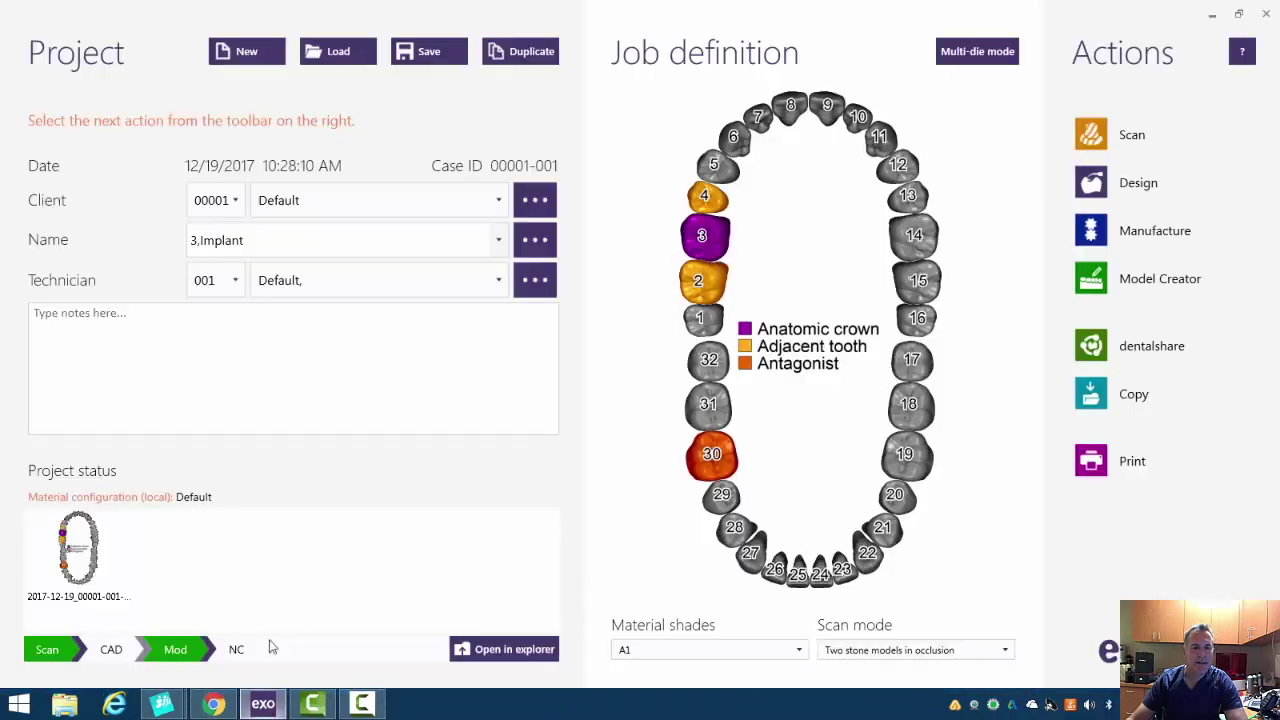
Show the project folder in Explorer and open the modelgingiva STL file in a maximized Meshmixer window
left_click(554, 656)
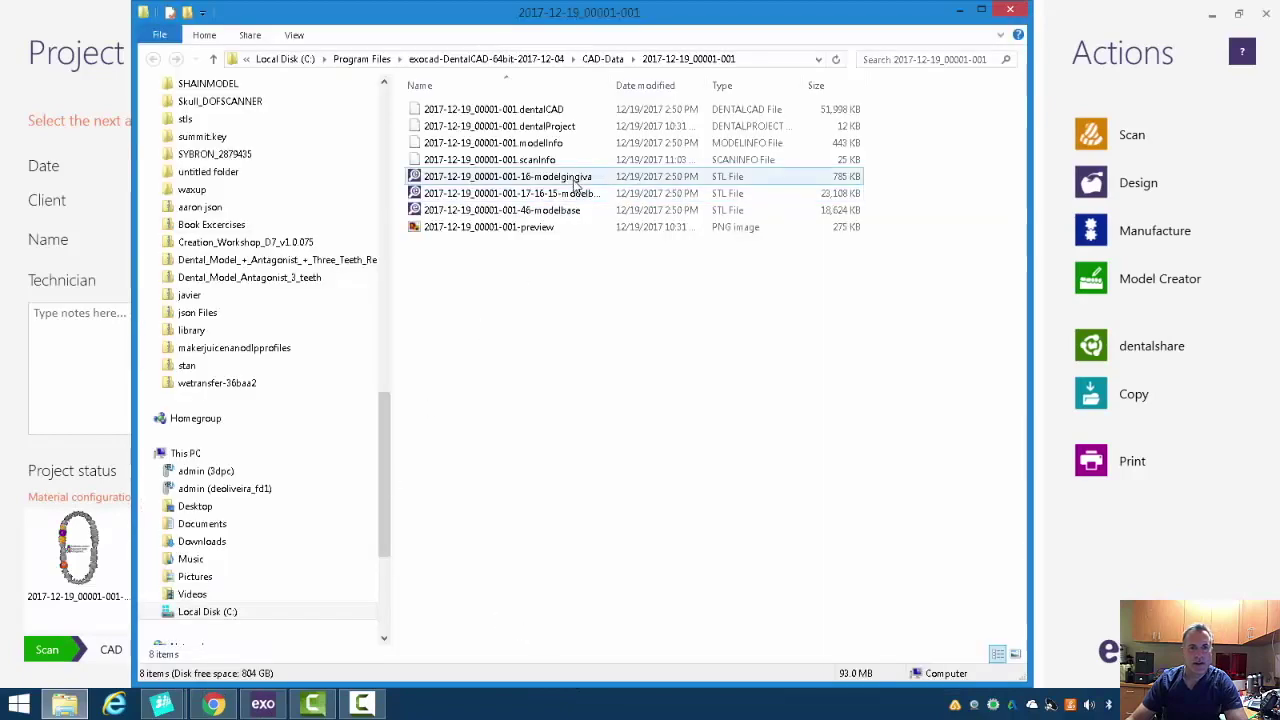
left_click(565, 180)
left_click(565, 180)
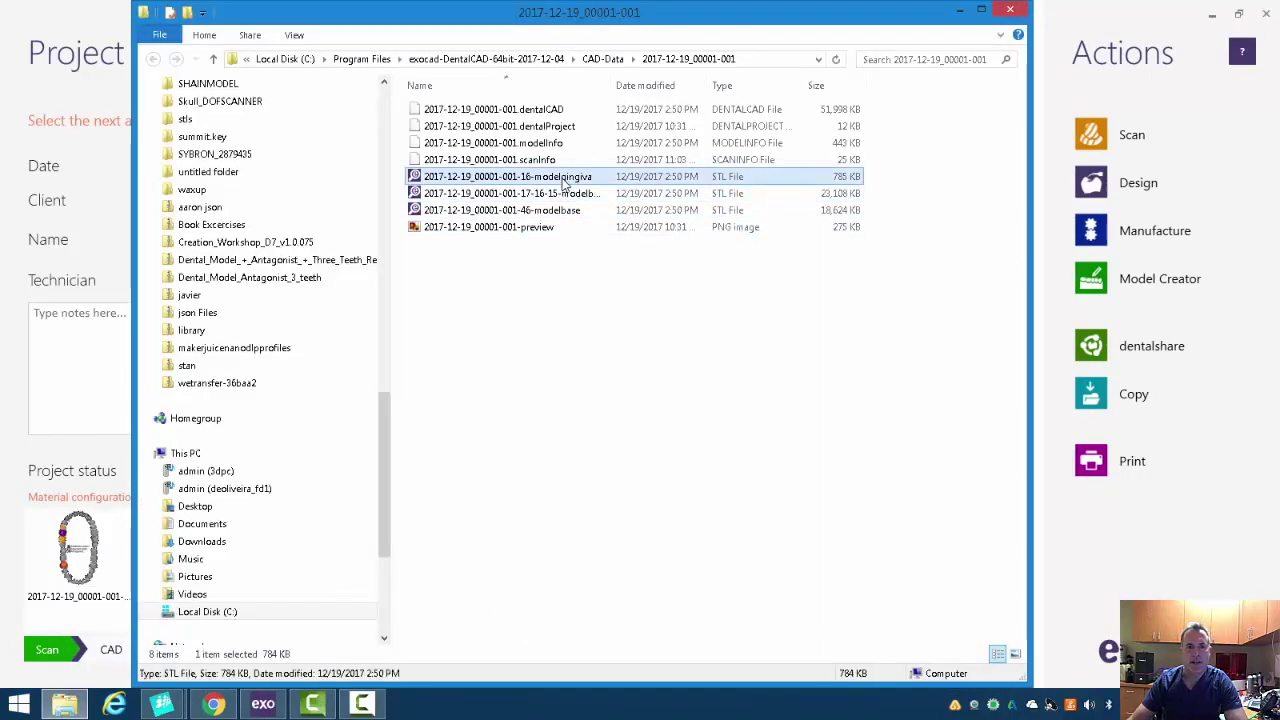
right_click(565, 182)
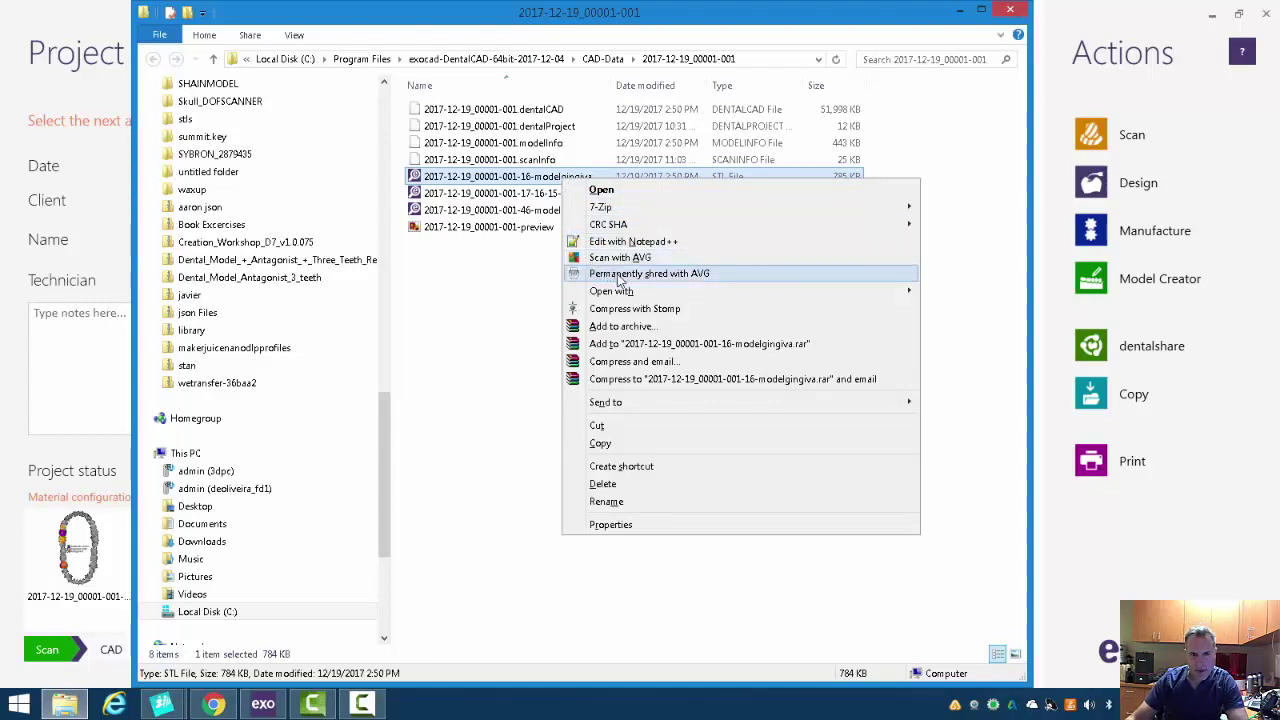
mouse_move(614, 290)
left_click(998, 291)
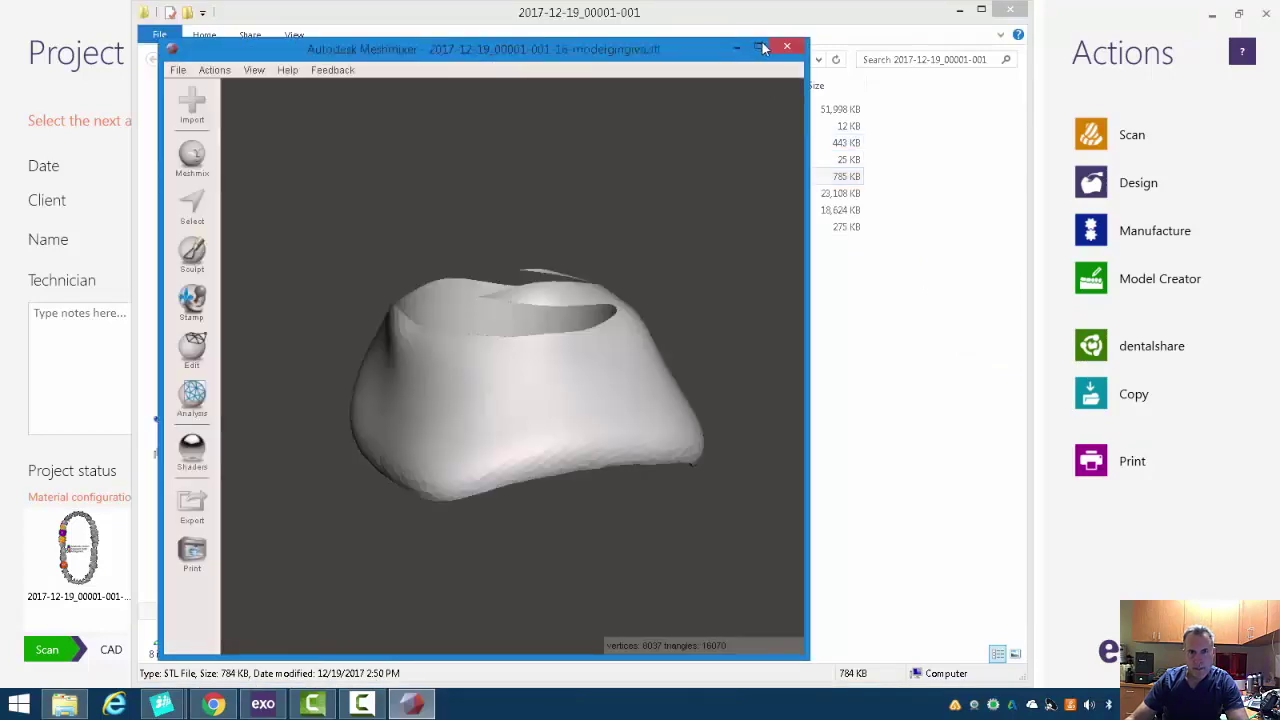
left_click(758, 46)
right_click_drag(942, 486, 903, 621)
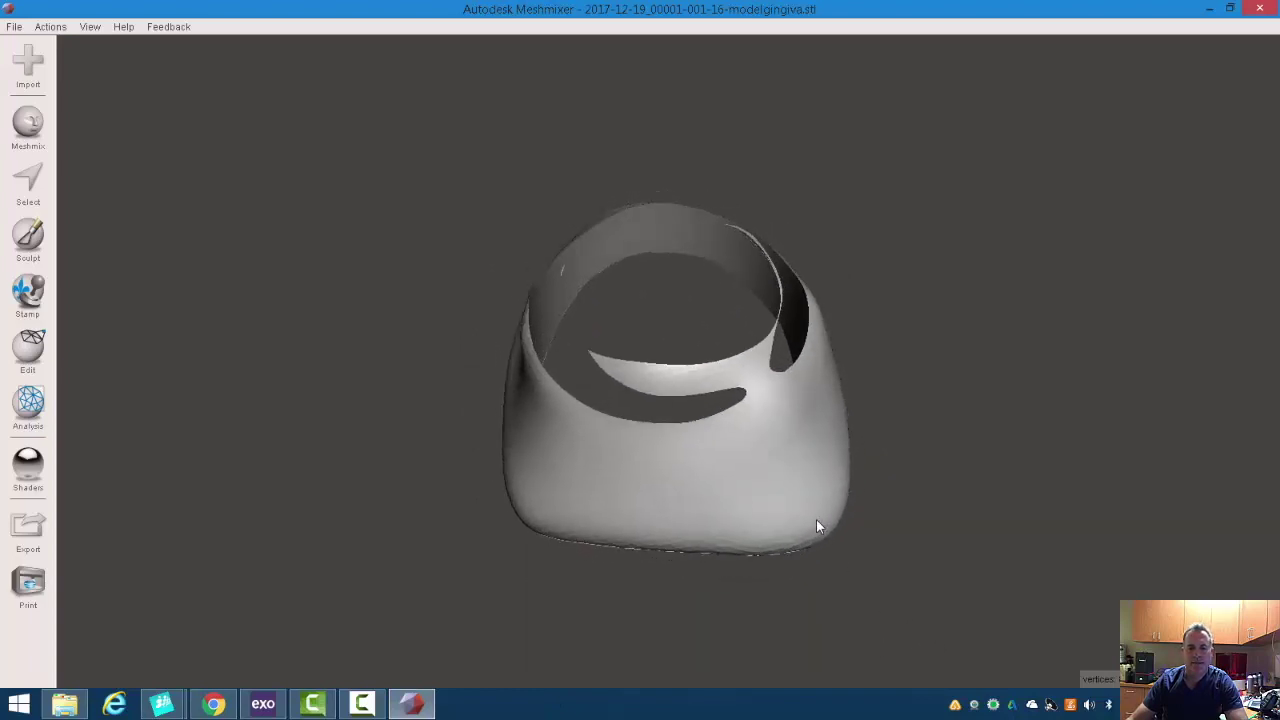
key("s")
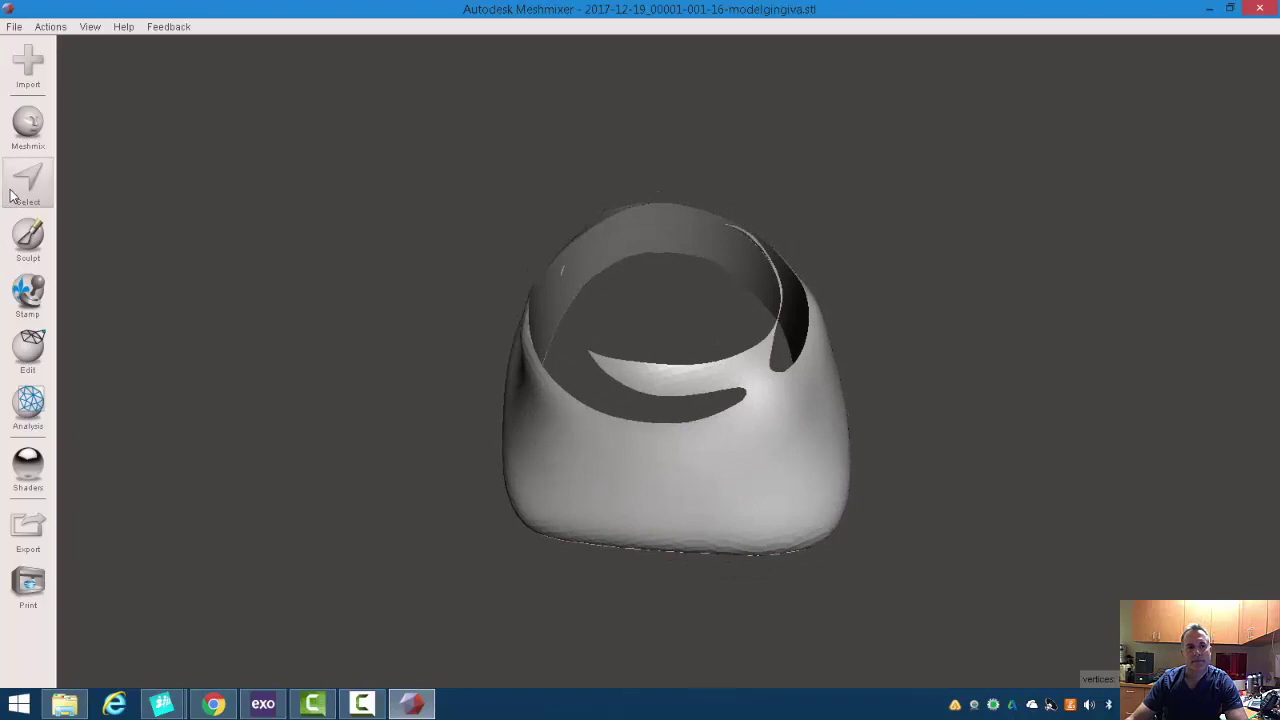
left_click(725, 475)
double_click(725, 475)
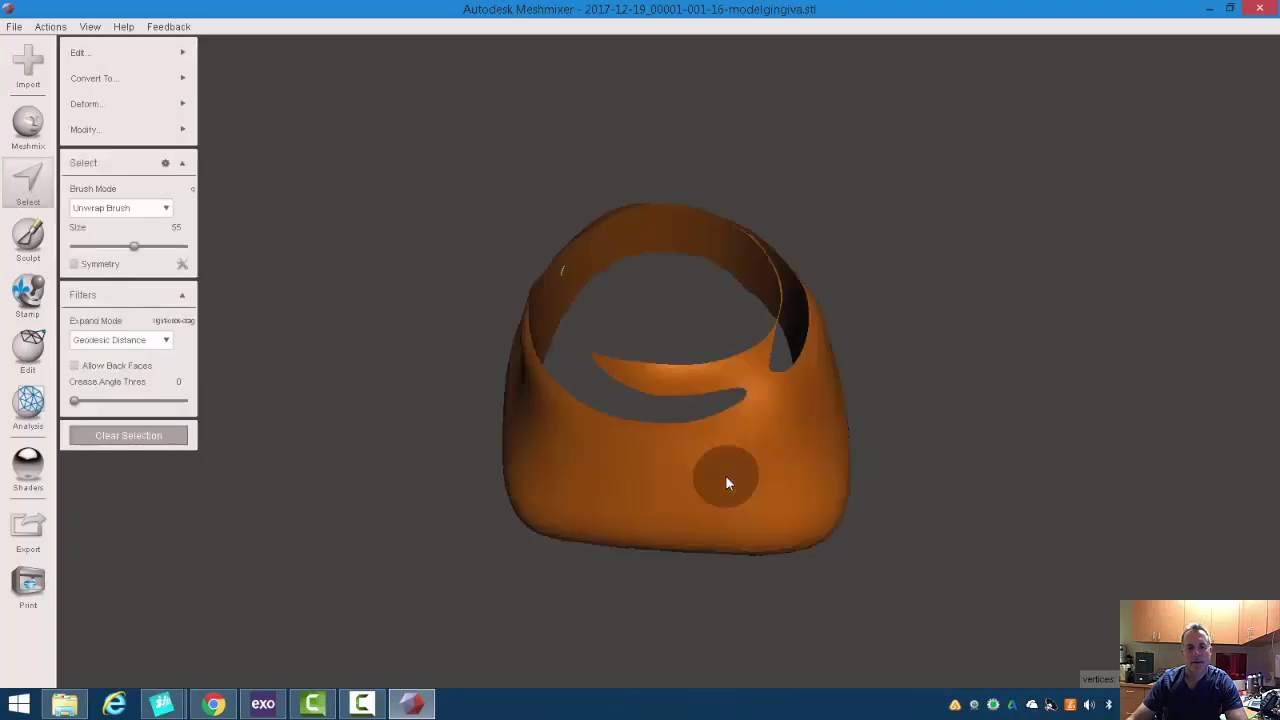
key("Escape")
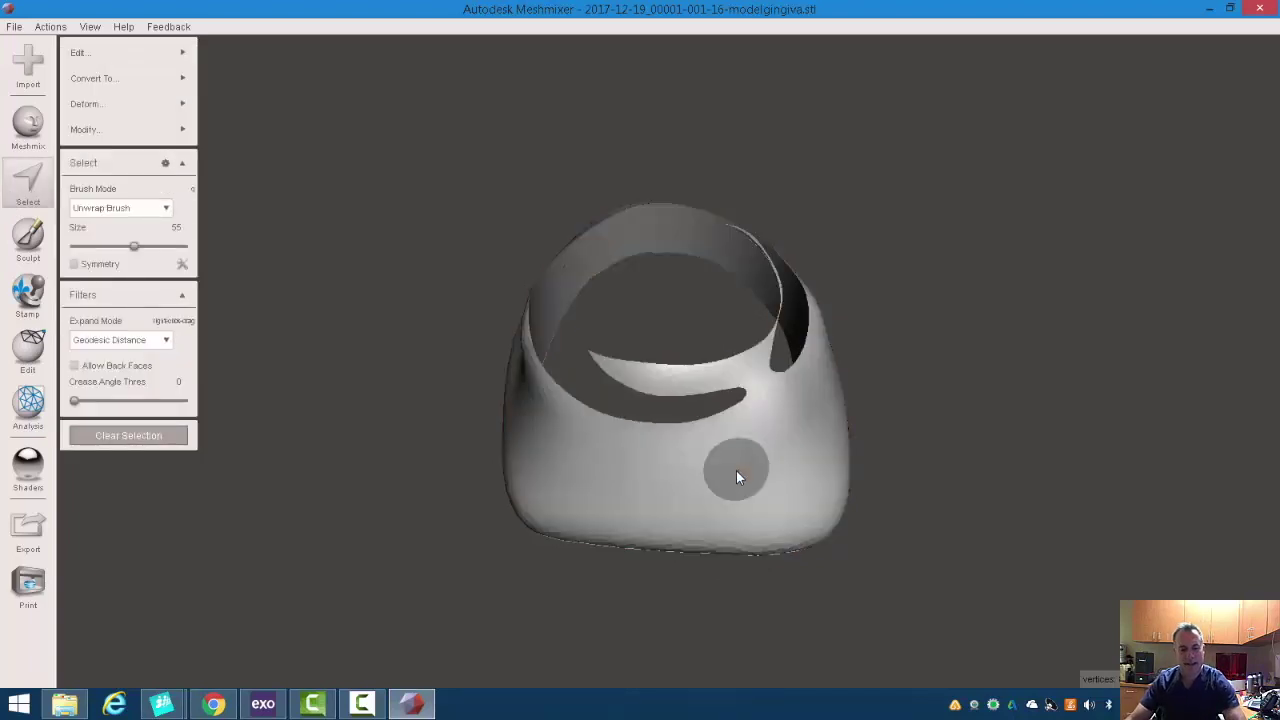
mouse_move(1090, 511)
right_mouse_down()
mouse_move(1038, 471)
mouse_move(1033, 480)
right_mouse_up()
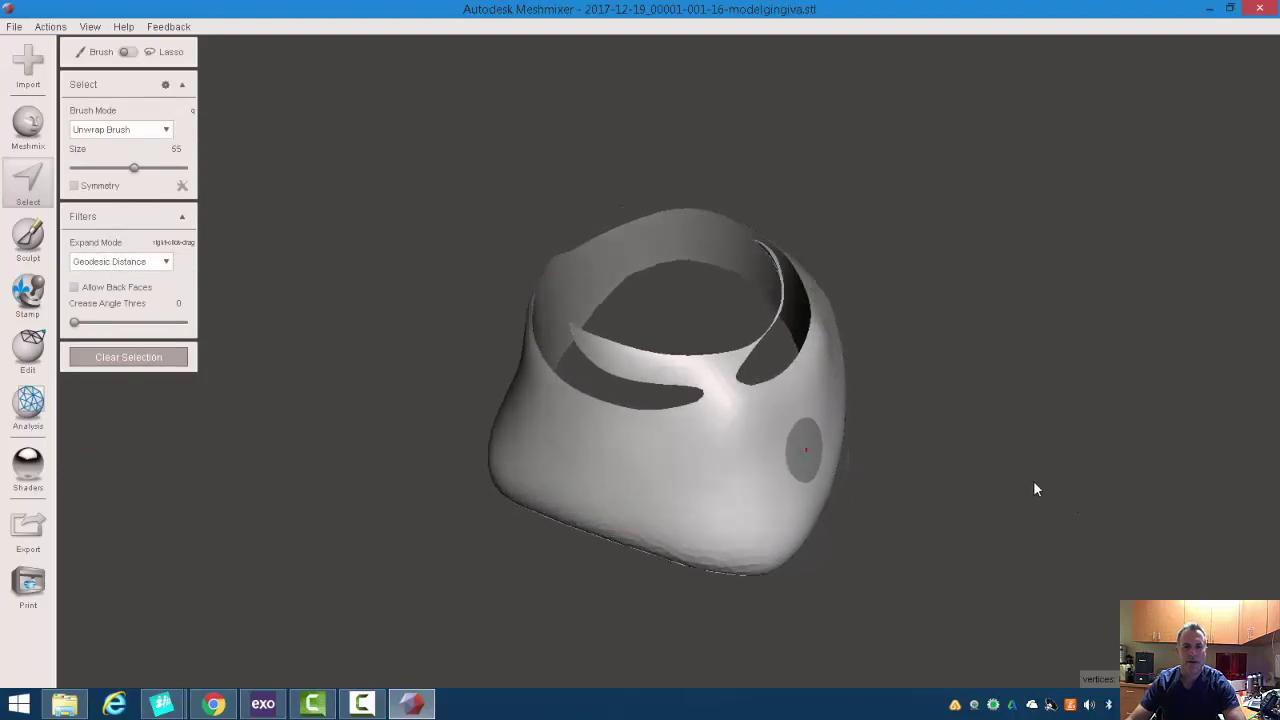
left_click(718, 350)
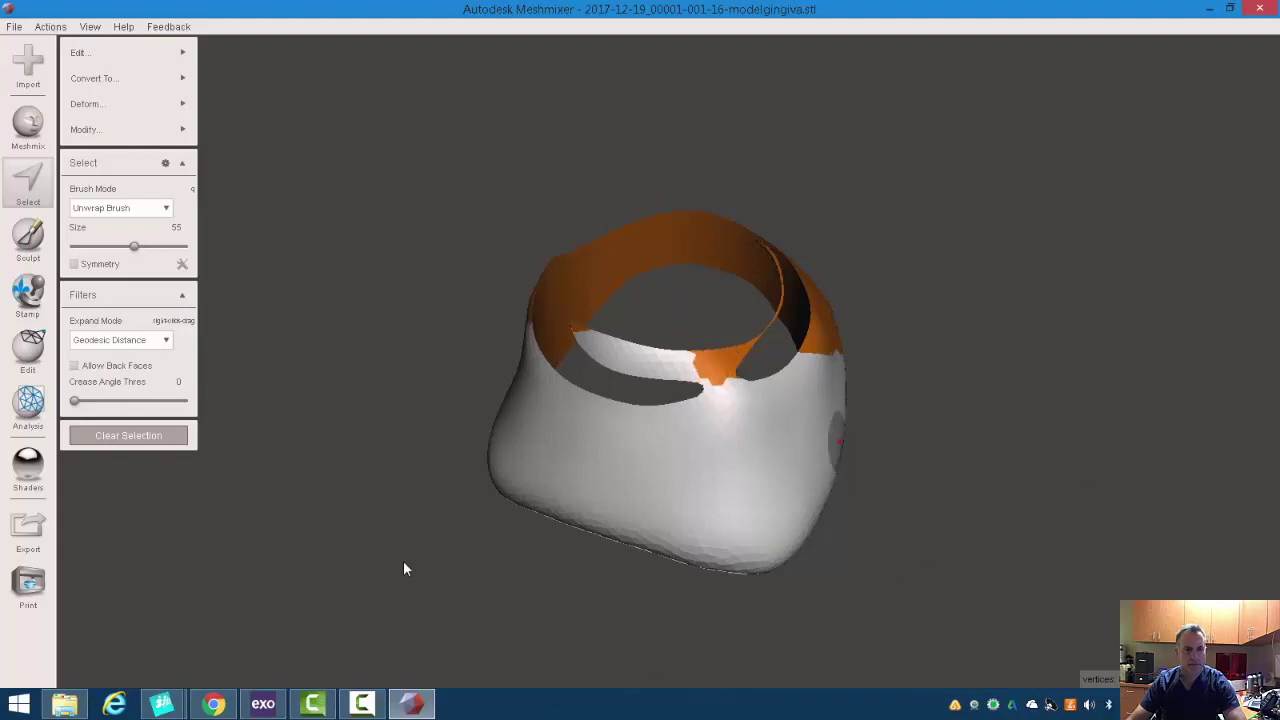
left_click(128, 436)
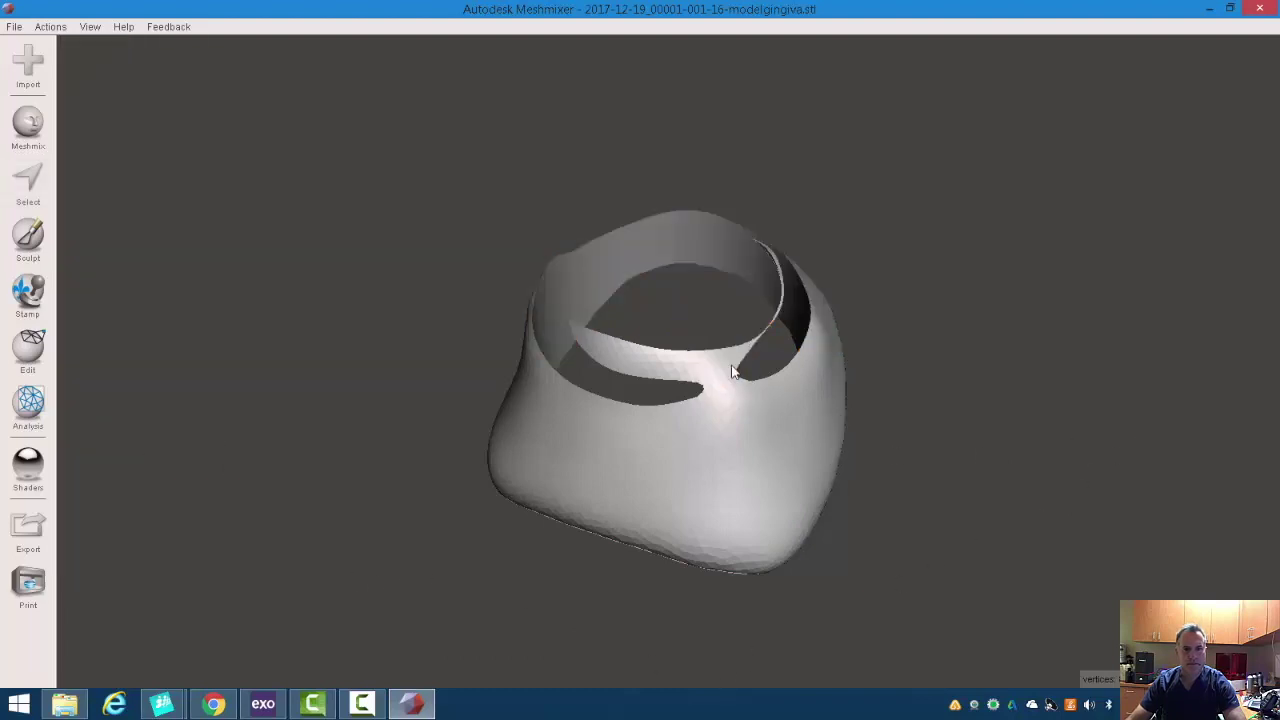
Select the small patch joining the inner strip to the gingiva's outer wall with the Unwrap Brush and delete it
left_click(36, 196)
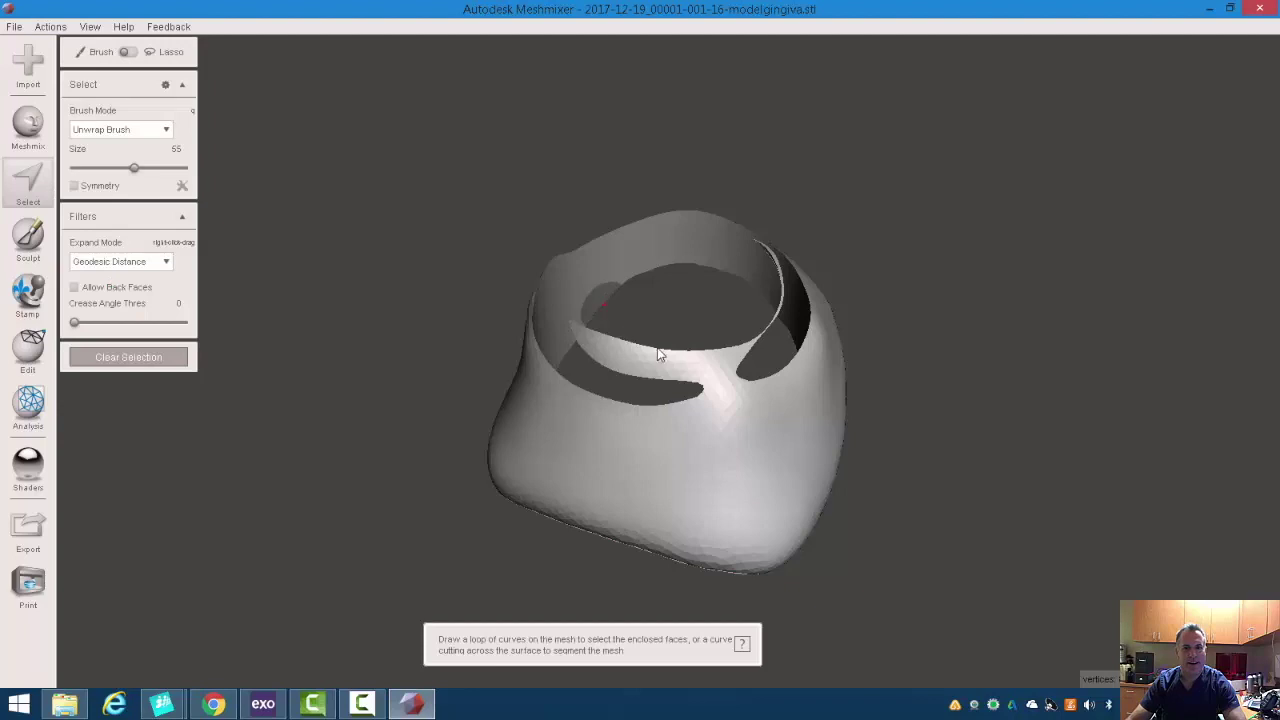
left_click(716, 366)
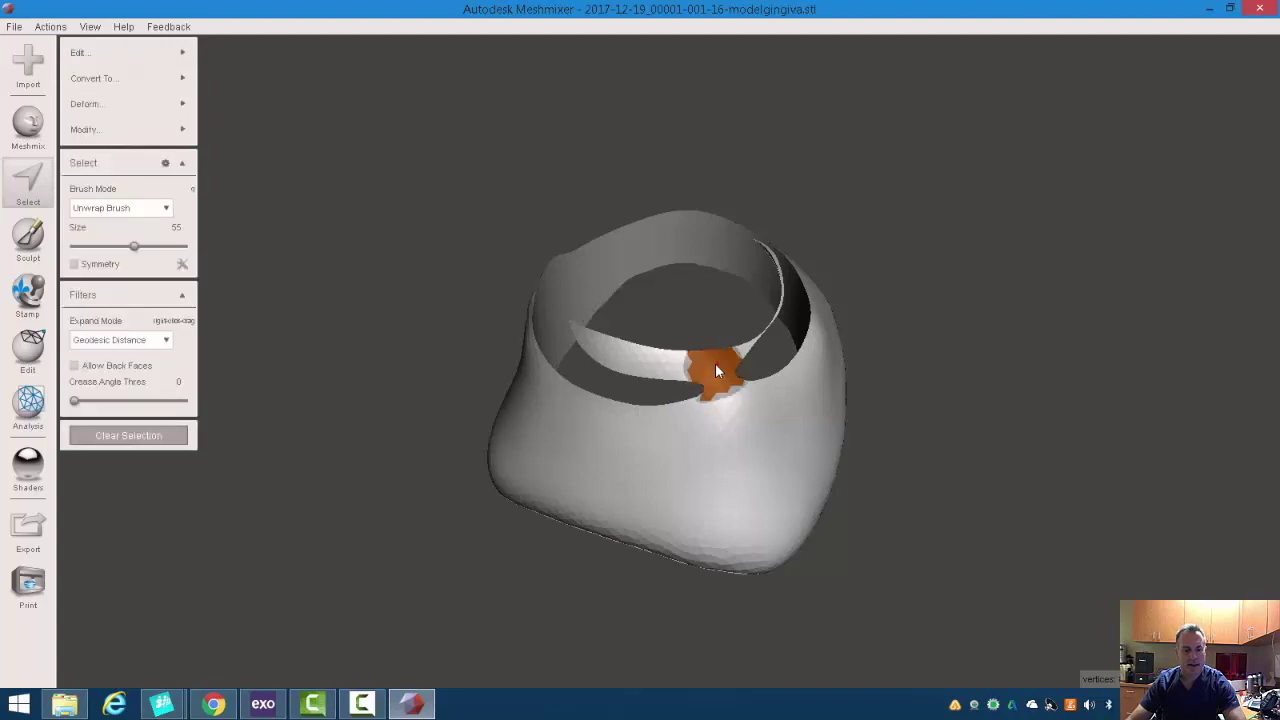
key("Delete")
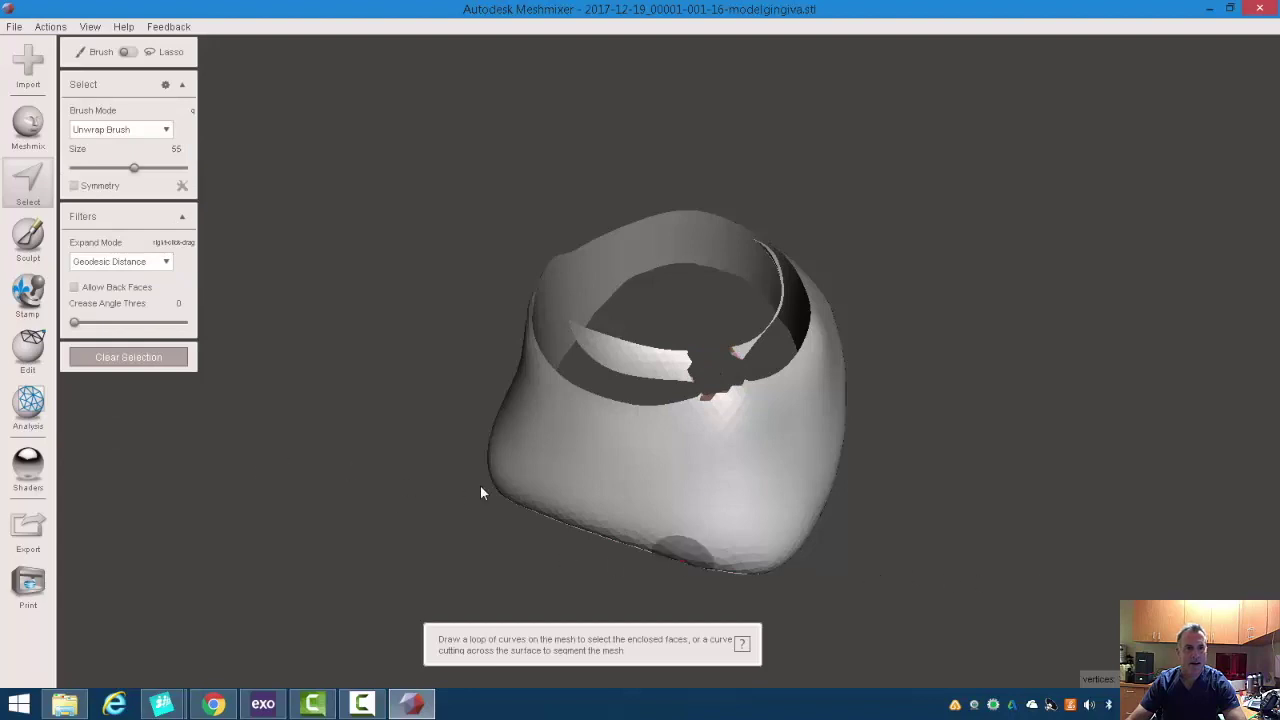
Select the whole main gingiva shell, invert the selection, and delete the detached inner strips
double_click(605, 455)
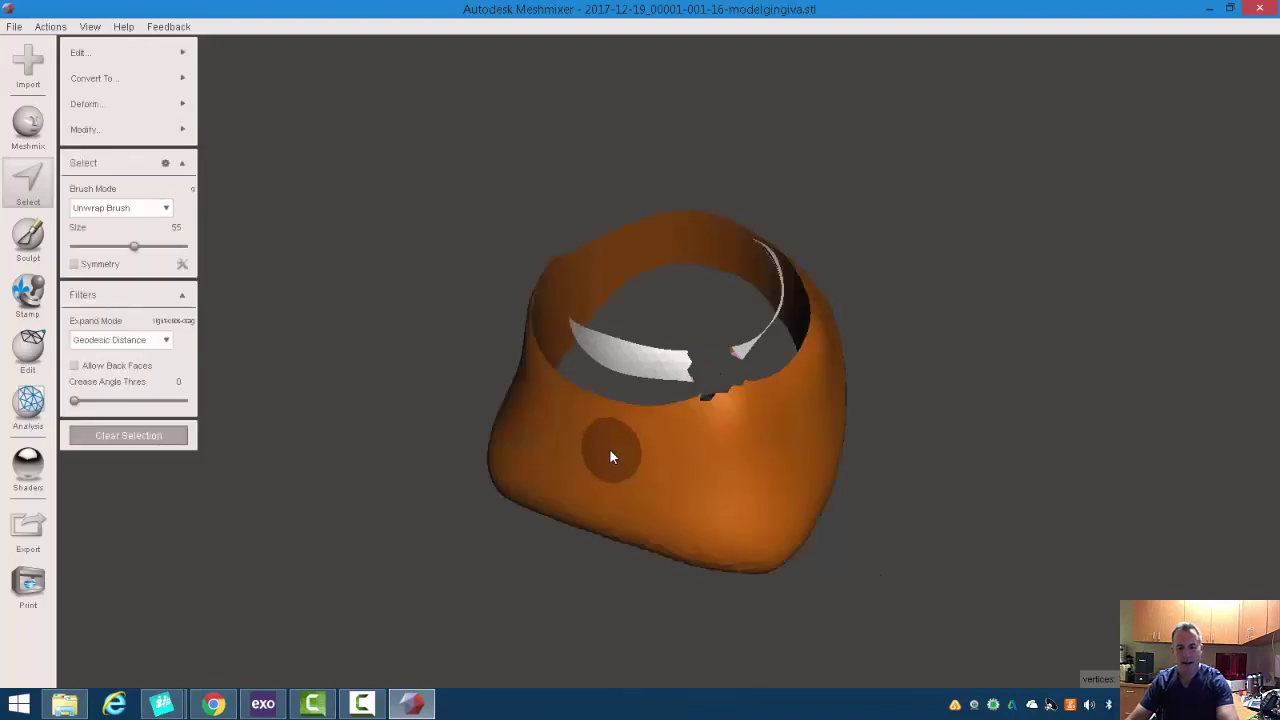
key("i")
key("Delete")
Run the Inspector on the gingiva mesh with Flat Fill and auto-repair all defects
right_click_drag(627, 458, 528, 154)
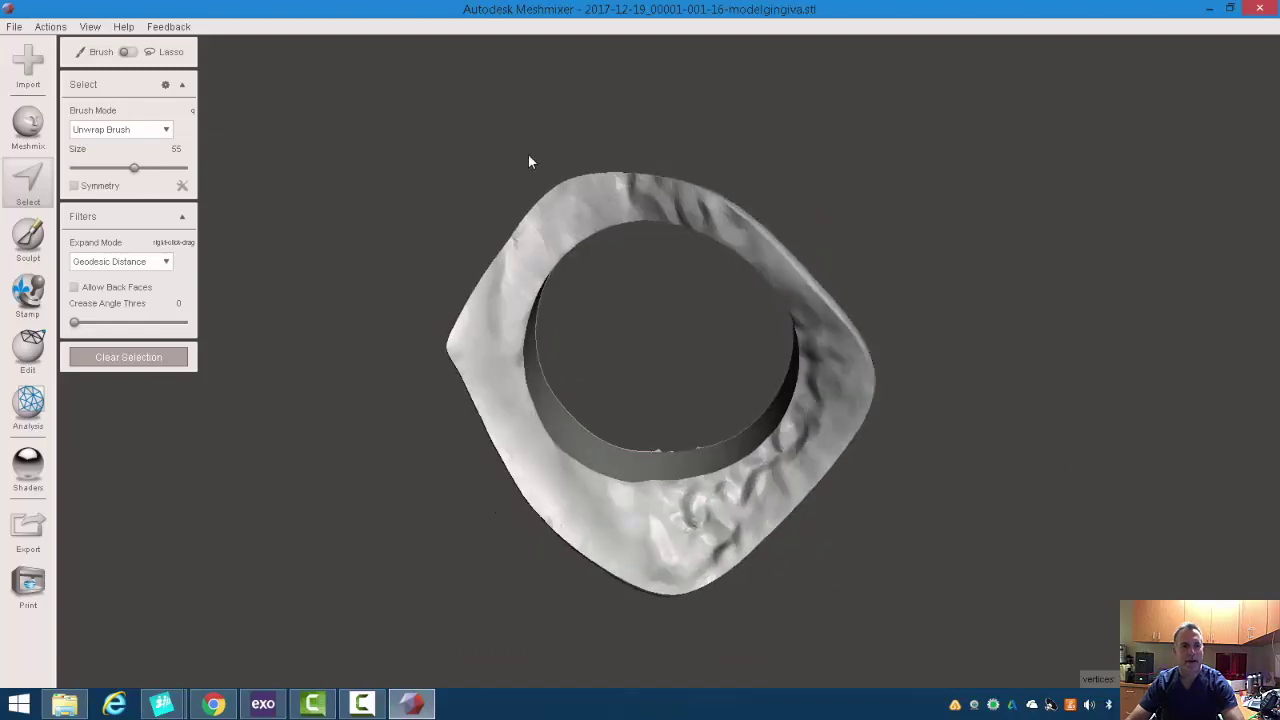
left_click(33, 424)
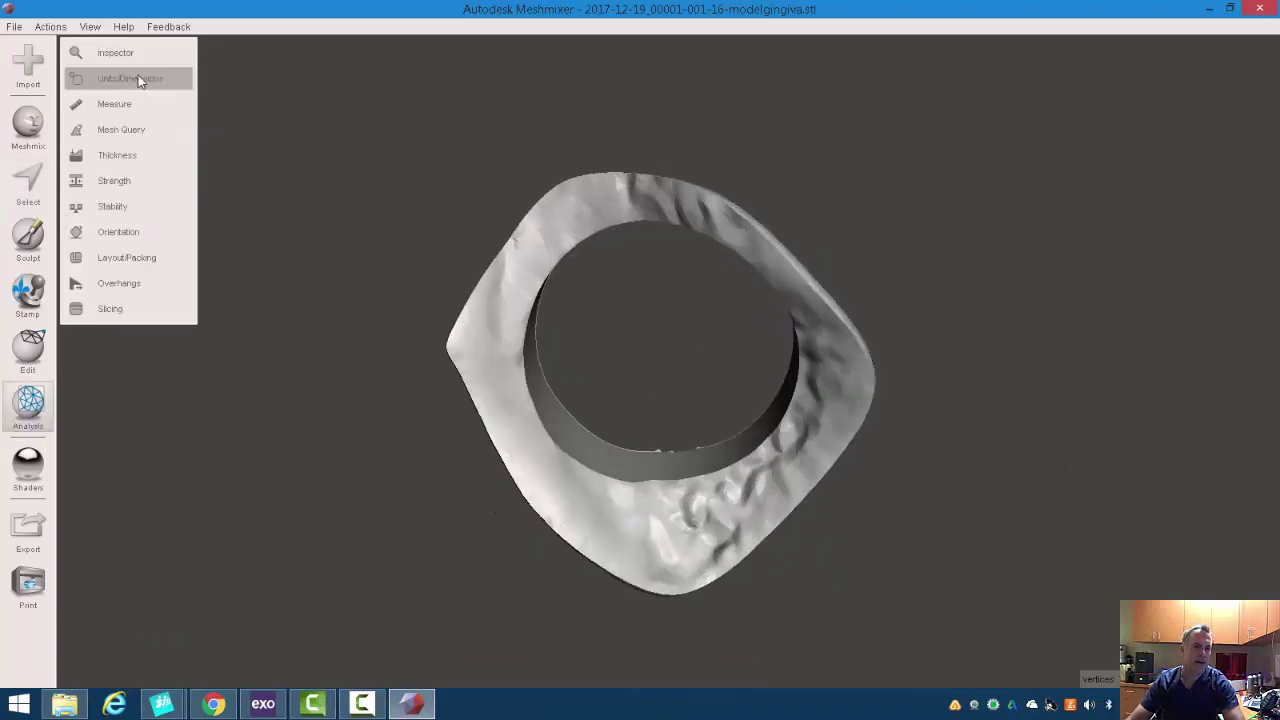
left_click(143, 79)
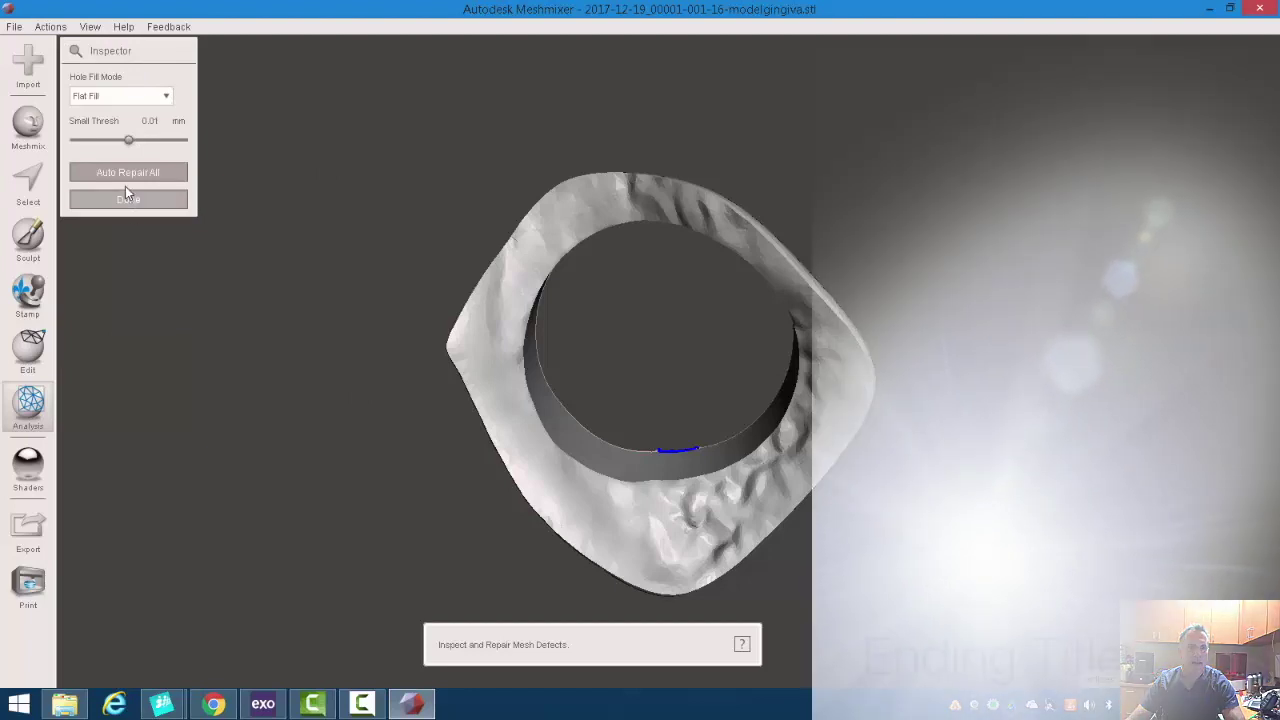
left_click(127, 175)
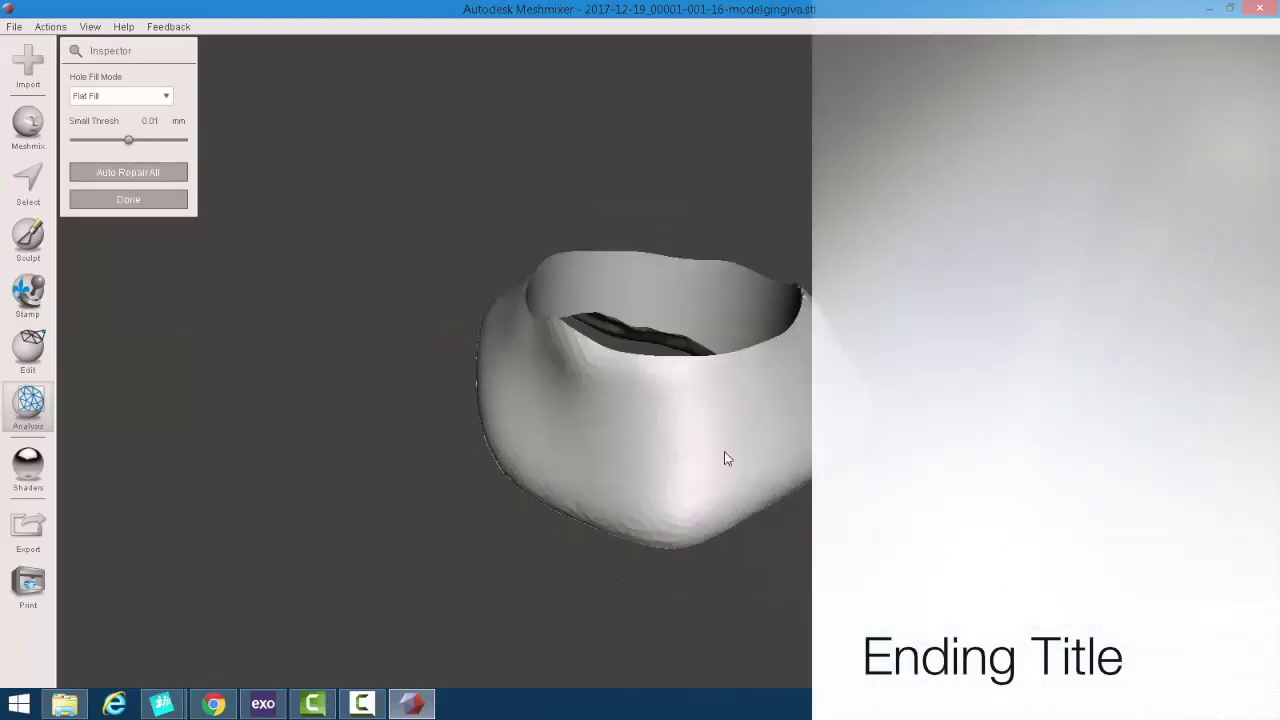